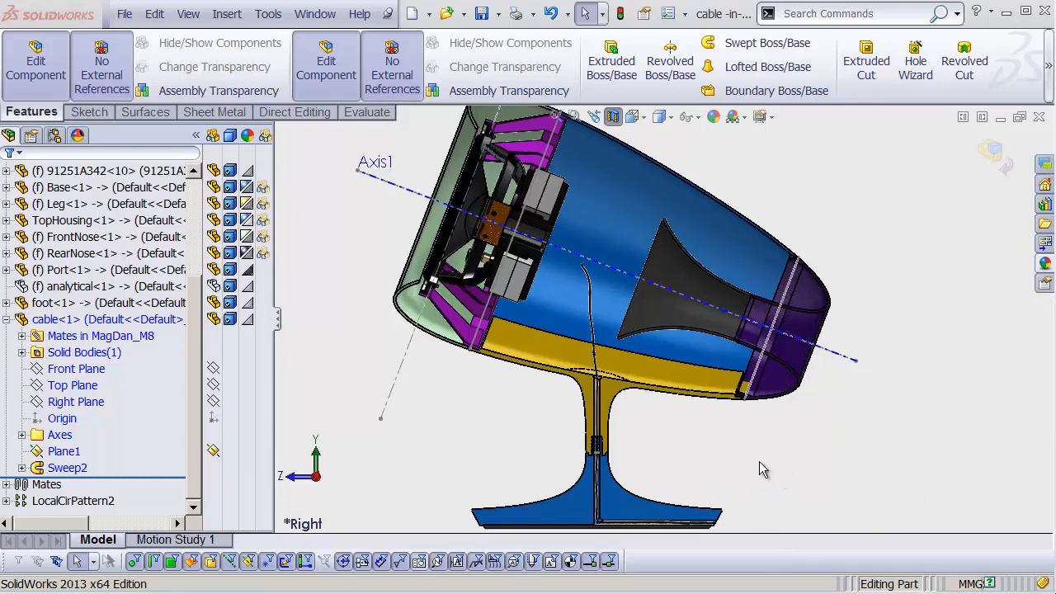
Step: Examine the cable's path down through the leg and along the base to where it exits at the rear edge
{"action": "middle_click_drag", "start_coordinate": [759, 461], "coordinate": [498, 399], "text": "ctrl"}
{"action": "middle_click_drag", "start_coordinate": [475, 438], "coordinate": [800, 338], "text": "ctrl"}
{"action": "mouse_move", "coordinate": [690, 425]}
{"action": "middle_mouse_down", "text": "shift"}
{"action": "mouse_move", "coordinate": [731, 415]}
{"action": "mouse_move", "coordinate": [701, 413]}
{"action": "middle_mouse_up", "text": "shift"}
{"action": "middle_click_drag", "start_coordinate": [693, 411], "coordinate": [674, 358], "text": "ctrl"}
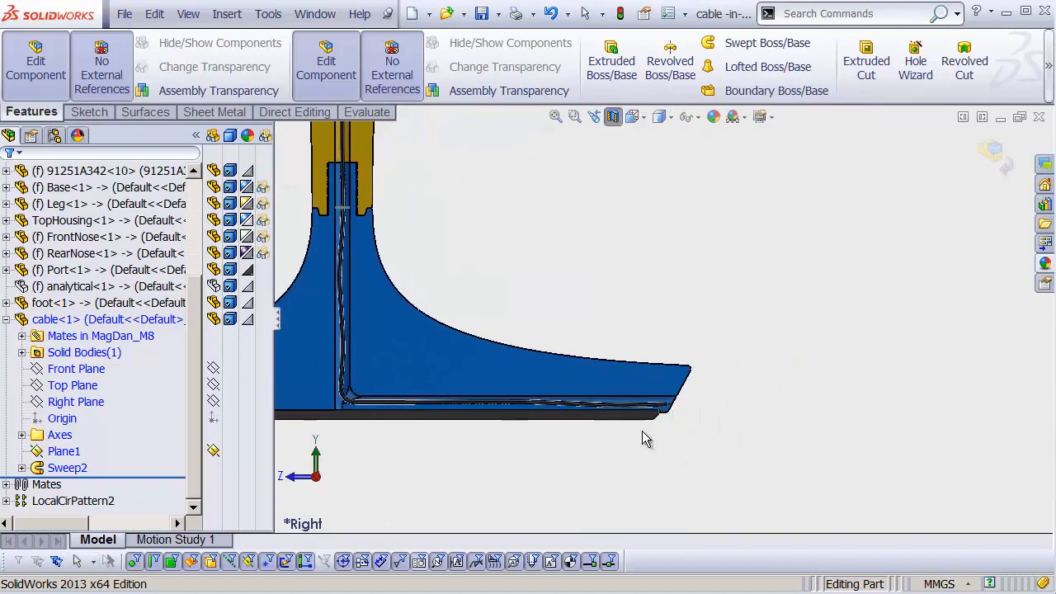
{"action": "middle_click_drag", "start_coordinate": [574, 390], "coordinate": [603, 421]}
{"action": "middle_click_drag", "start_coordinate": [750, 427], "coordinate": [745, 412], "text": "shift"}
{"action": "middle_click_drag", "start_coordinate": [734, 411], "coordinate": [616, 425], "text": "ctrl"}
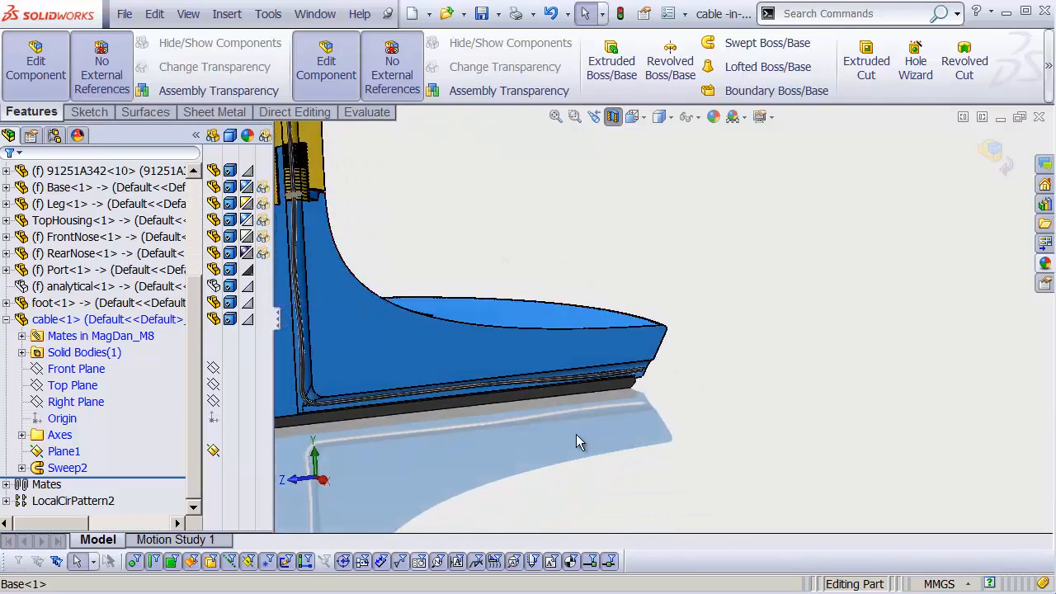
{"action": "middle_click_drag", "start_coordinate": [621, 378], "coordinate": [604, 396]}
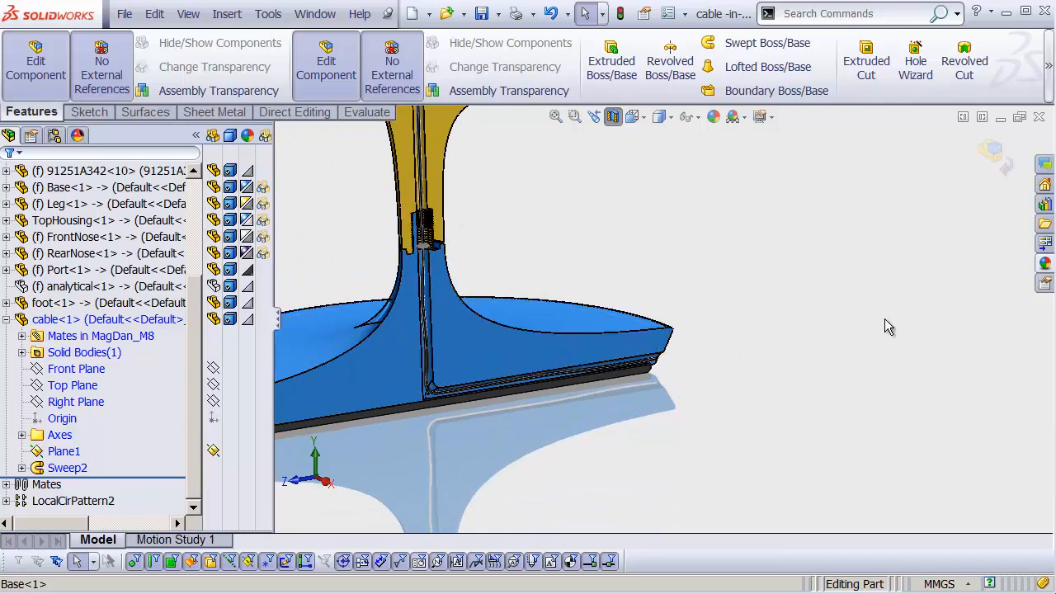
{"action": "middle_click_drag", "start_coordinate": [884, 327], "coordinate": [618, 355], "text": "shift"}
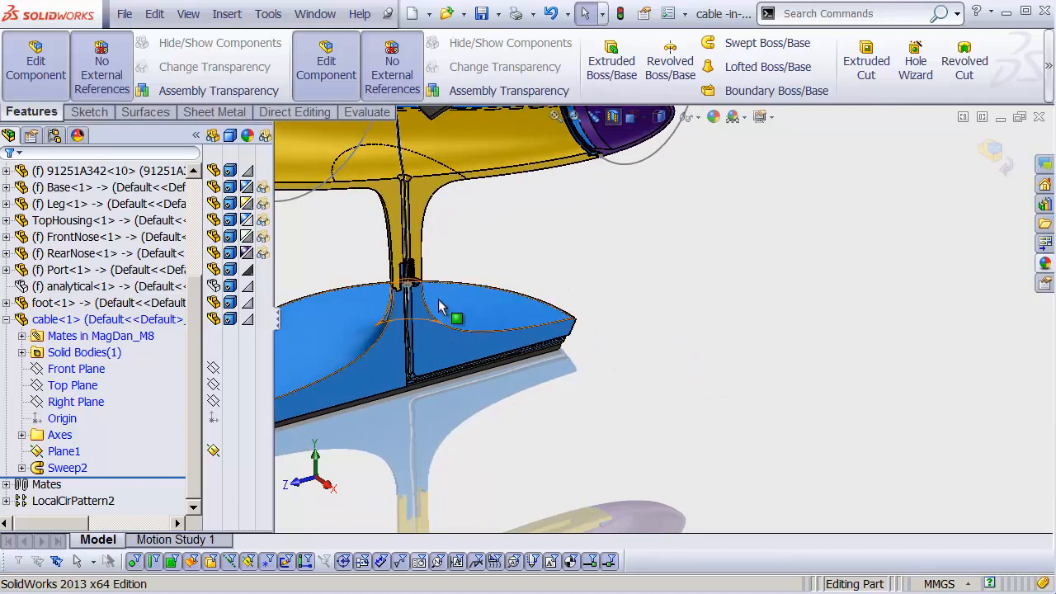
Step: Start a new plane offset about 88.6 mm down from the cable's Top Plane, near the underside of the foot
{"action": "left_click", "coordinate": [73, 385]}
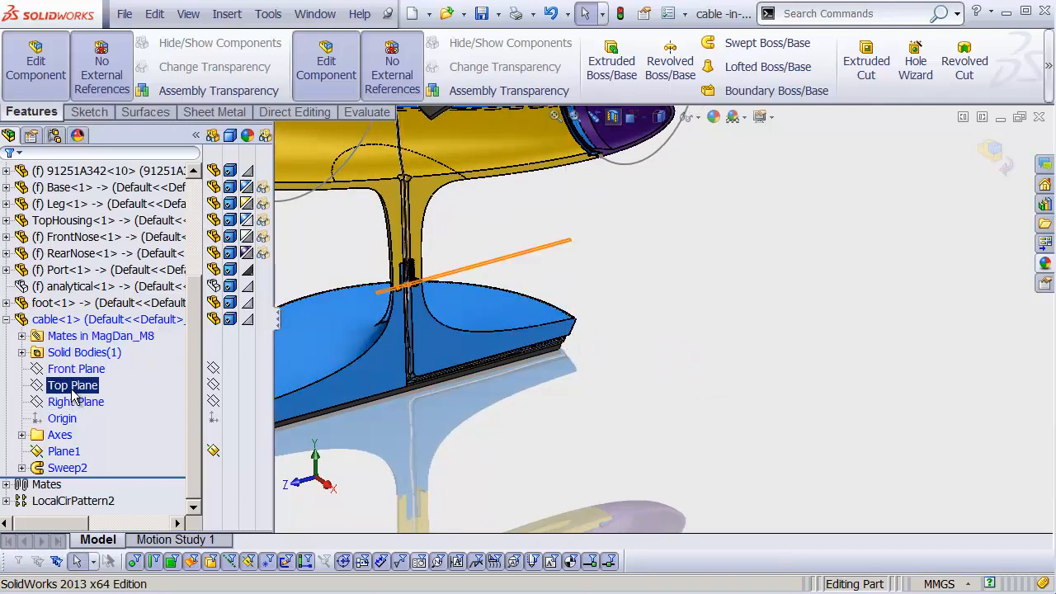
{"action": "left_click", "coordinate": [72, 390]}
{"action": "middle_click_drag", "start_coordinate": [571, 267], "coordinate": [507, 199], "text": "shift"}
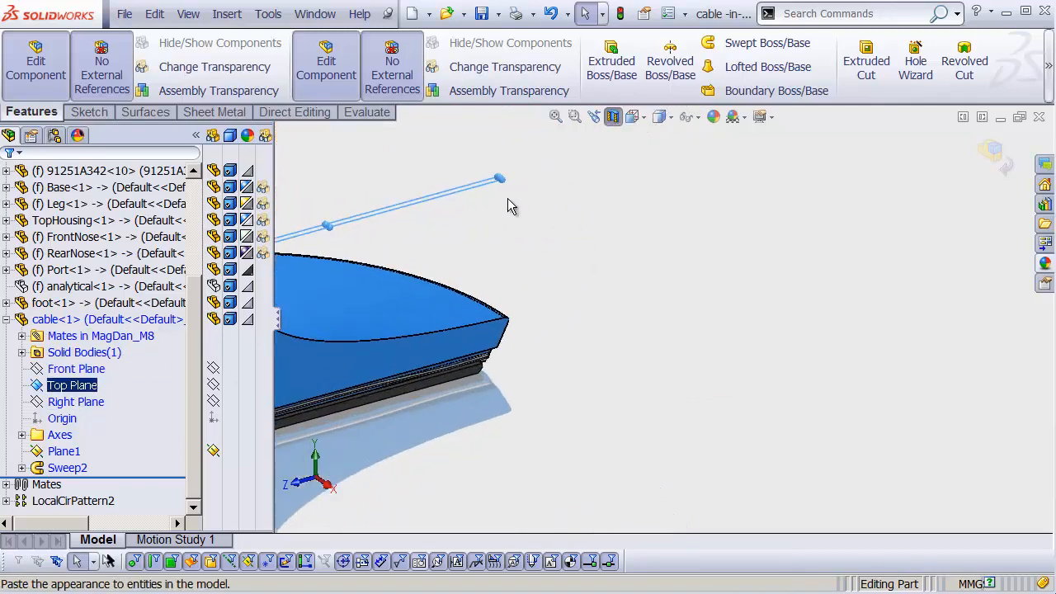
{"action": "left_click_drag", "start_coordinate": [493, 191], "coordinate": [495, 377], "text": "ctrl"}
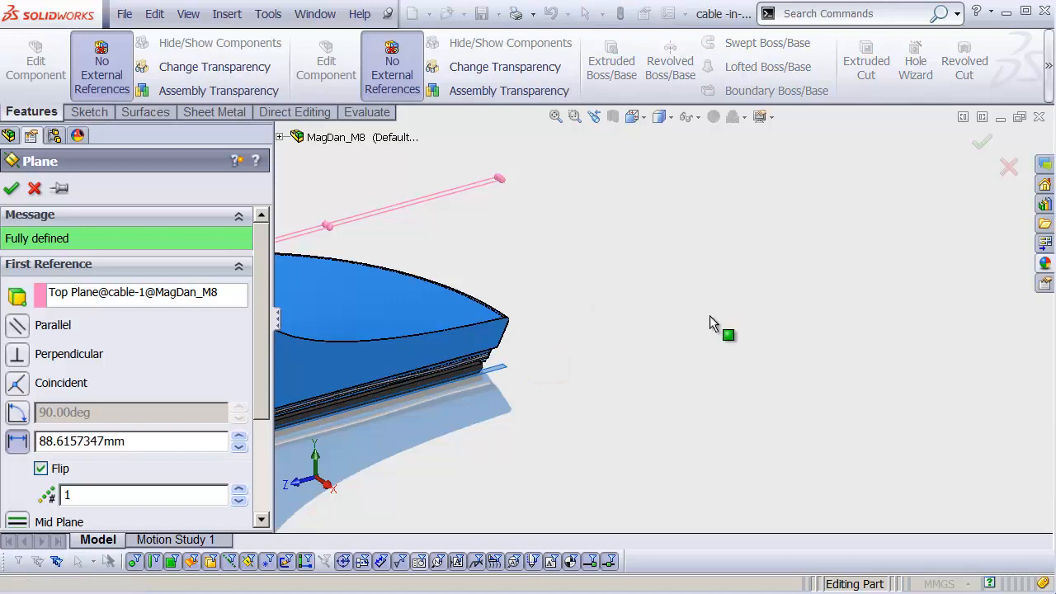
Step: Check the offset plane against the foot's underside, set its distance to 88.7 mm and create it
{"action": "key", "text": "ctrl+4"}
{"action": "middle_click_drag", "start_coordinate": [733, 456], "coordinate": [644, 207], "text": "ctrl"}
{"action": "middle_click_drag", "start_coordinate": [711, 345], "coordinate": [862, 117], "text": "shift"}
{"action": "middle_click_drag", "start_coordinate": [705, 272], "coordinate": [625, 413], "text": "ctrl"}
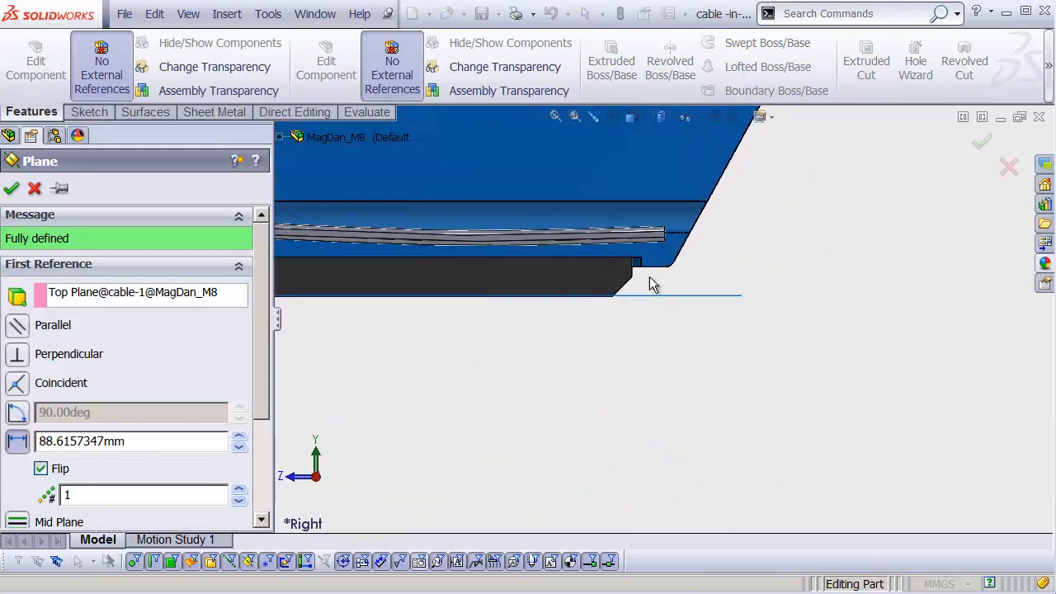
{"action": "double_click", "coordinate": [158, 446]}
{"action": "type", "text": "88"}
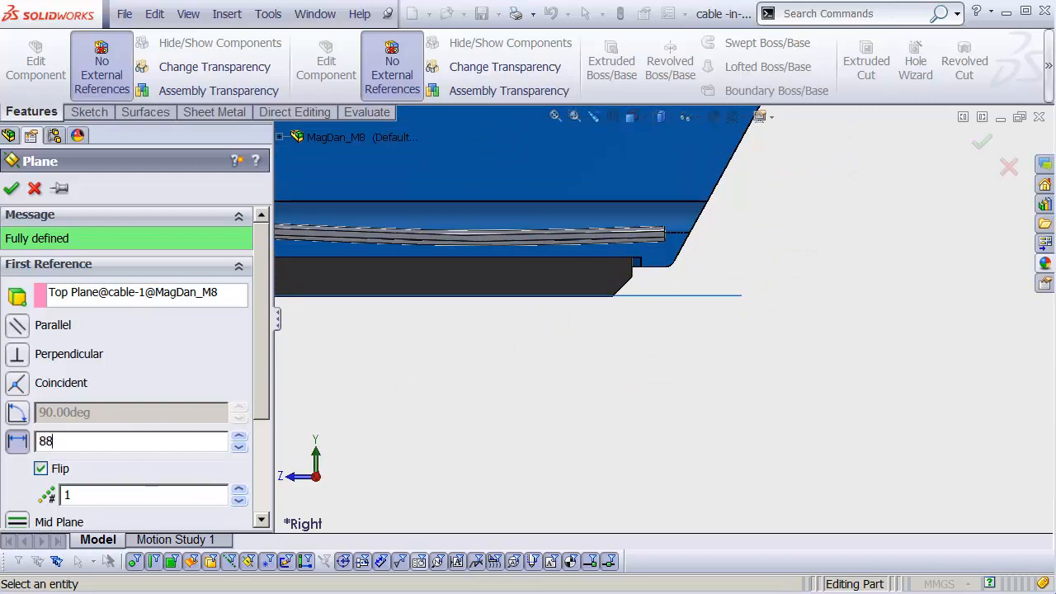
{"action": "type", "text": ".7"}
{"action": "key", "text": "Return"}
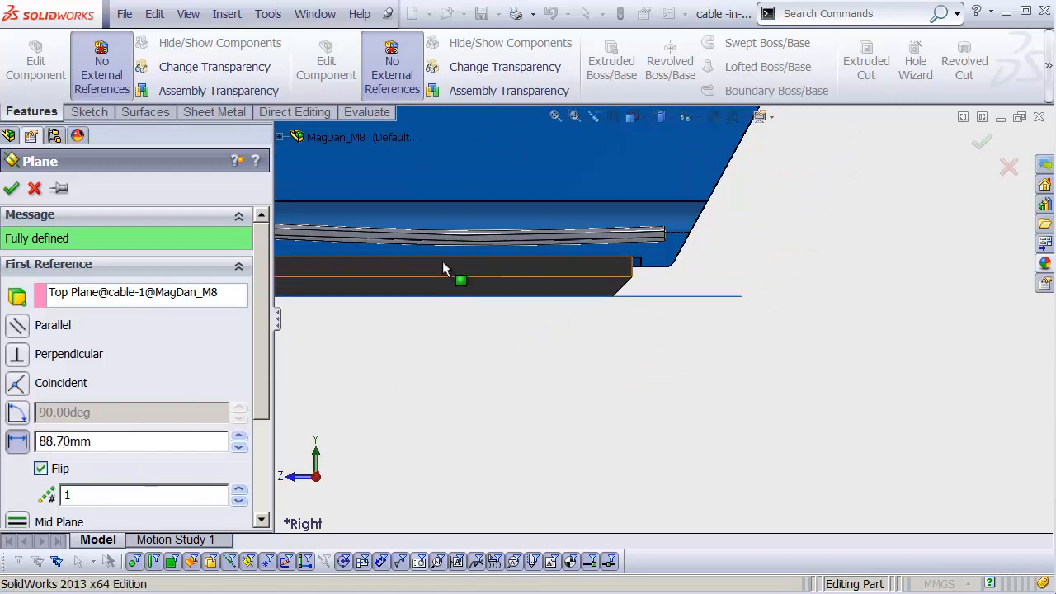
{"action": "left_click", "coordinate": [982, 145]}
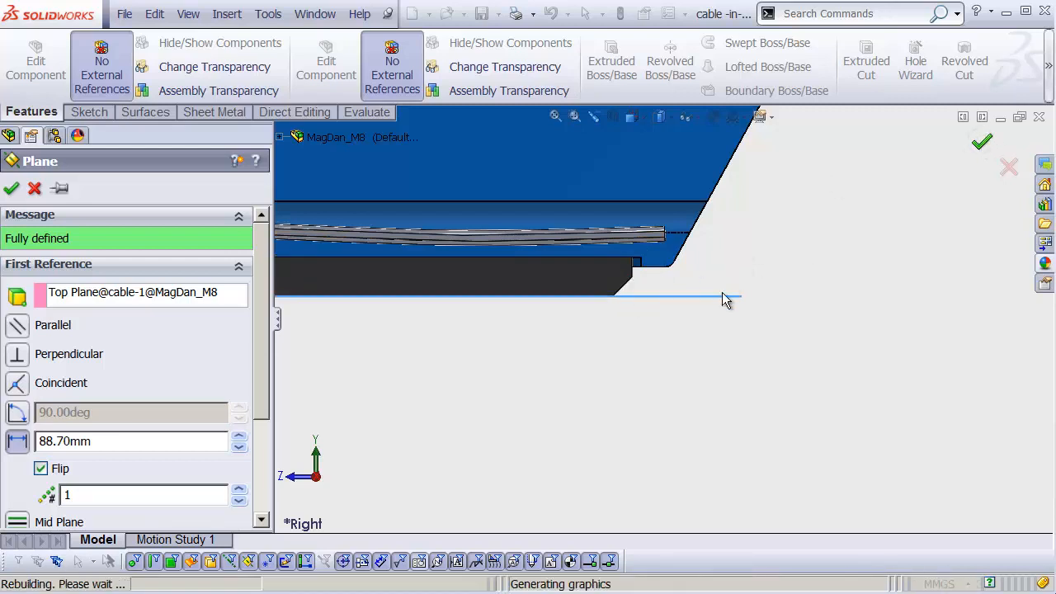
Step: On the new offset plane, sketch a circle about 176 mm in diameter in the open space behind the base
{"action": "middle_click_drag", "start_coordinate": [652, 297], "coordinate": [485, 449], "text": "shift"}
{"action": "middle_click_drag", "start_coordinate": [634, 325], "coordinate": [643, 388], "text": "ctrl"}
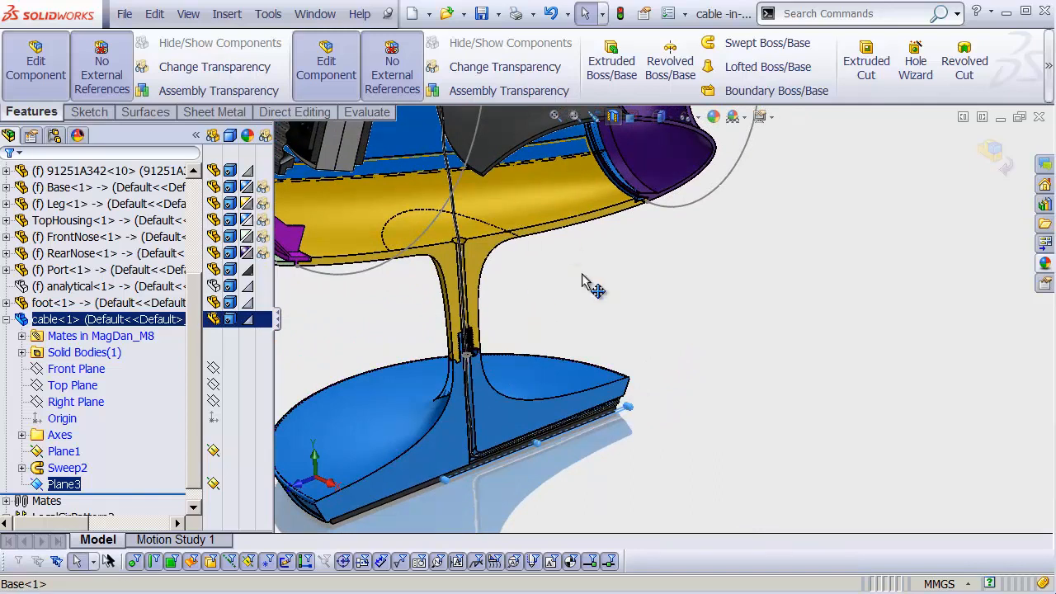
{"action": "left_click", "coordinate": [671, 300]}
{"action": "middle_click_drag", "start_coordinate": [645, 303], "coordinate": [587, 351]}
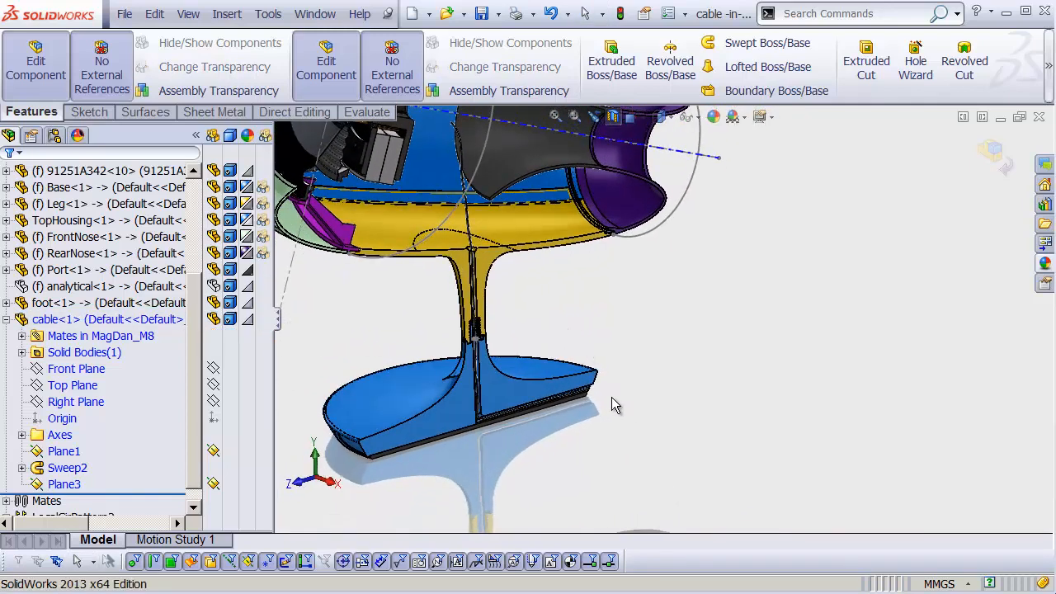
{"action": "middle_click_drag", "start_coordinate": [603, 430], "coordinate": [652, 380], "text": "shift"}
{"action": "middle_click_drag", "start_coordinate": [613, 401], "coordinate": [680, 365], "text": "ctrl"}
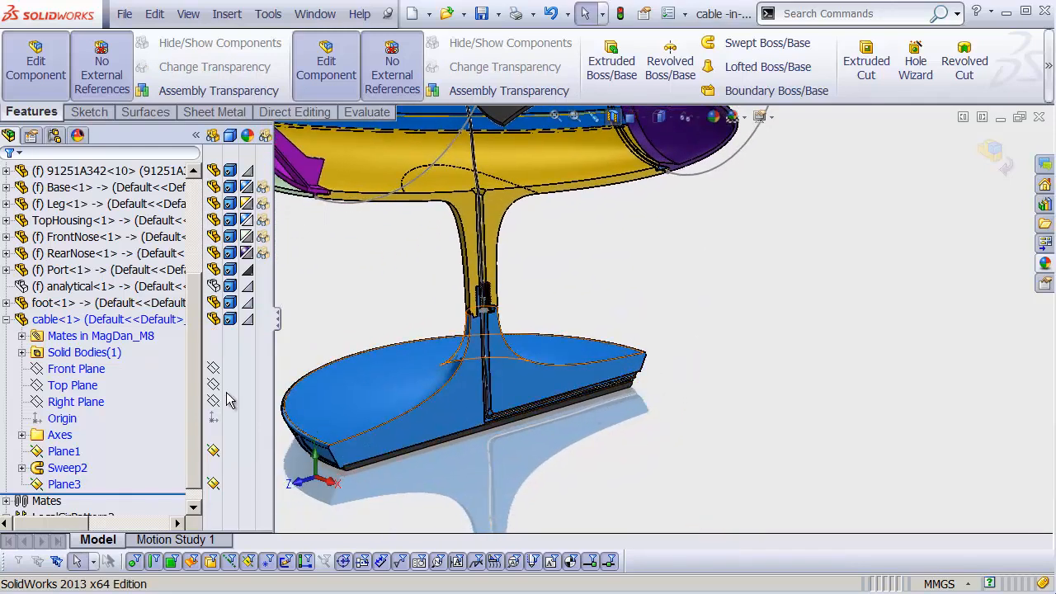
{"action": "left_click", "coordinate": [132, 338]}
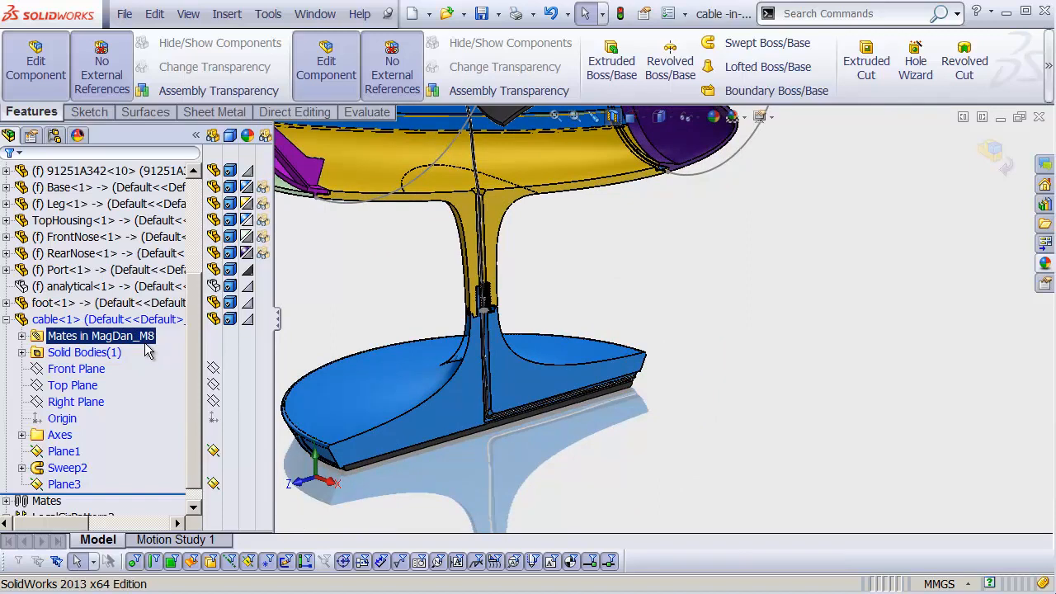
{"action": "left_click", "coordinate": [64, 485]}
{"action": "key", "text": "s"}
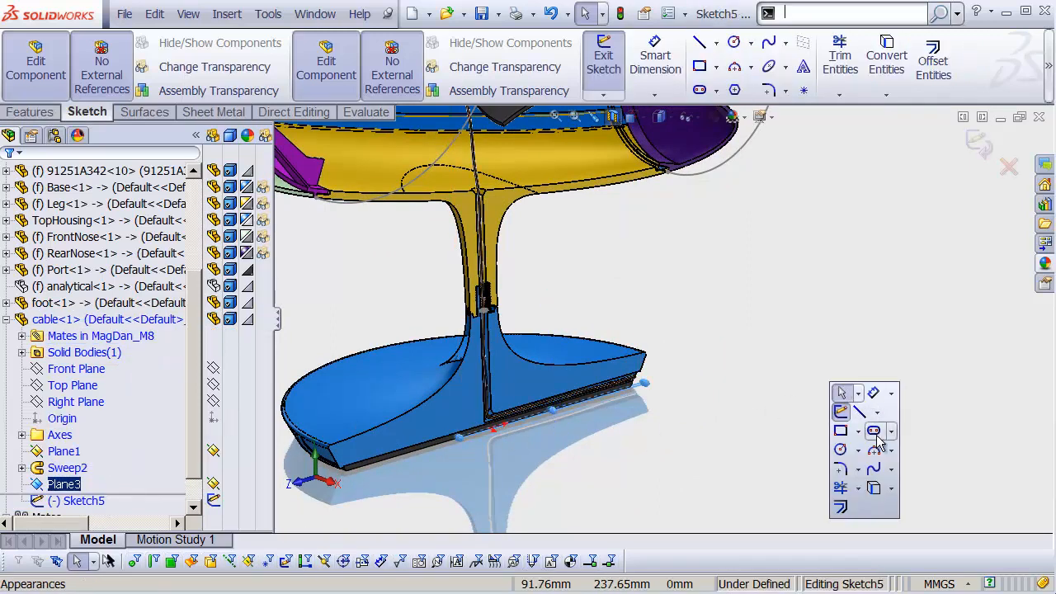
{"action": "left_click", "coordinate": [841, 451]}
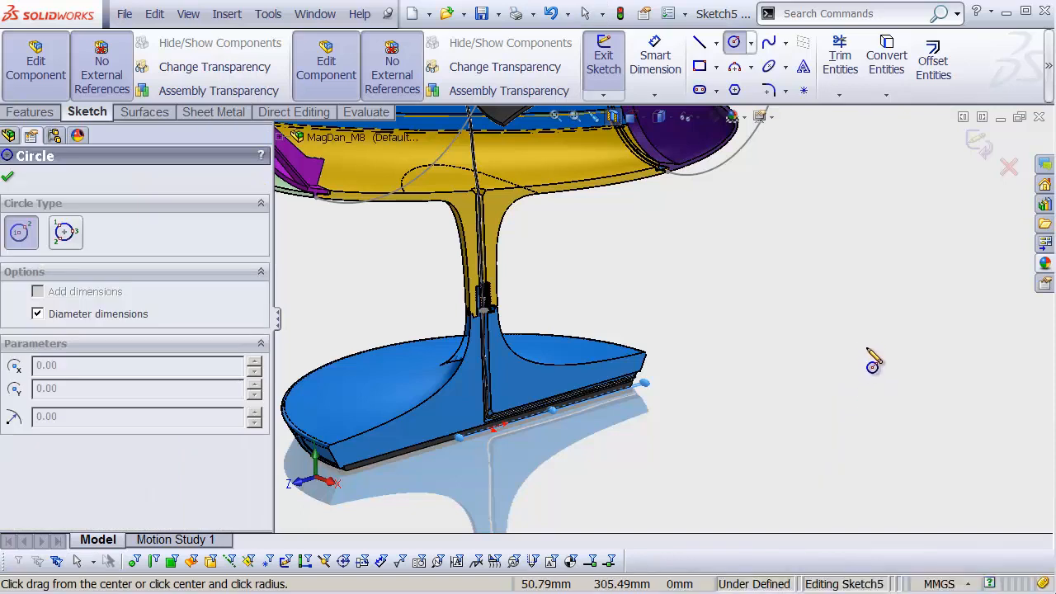
{"action": "left_click", "coordinate": [867, 349]}
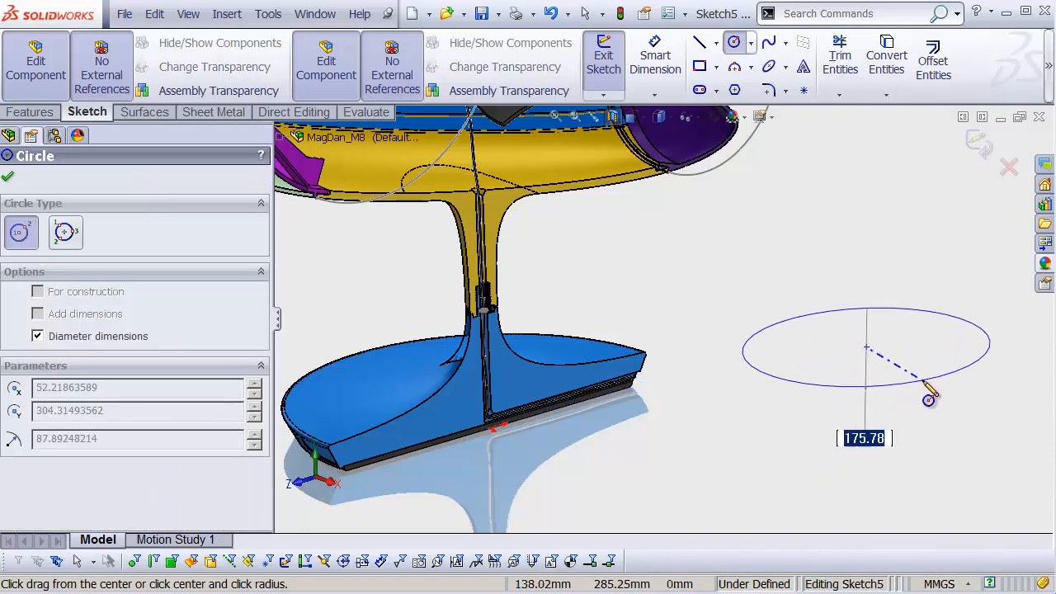
{"action": "left_click", "coordinate": [906, 388]}
{"action": "key", "text": "Escape"}
Step: Shrink the sketched circle to about 119.6 mm in diameter and exit the sketch
{"action": "middle_click_drag", "start_coordinate": [832, 370], "coordinate": [788, 364]}
{"action": "left_click_drag", "start_coordinate": [787, 364], "coordinate": [808, 351]}
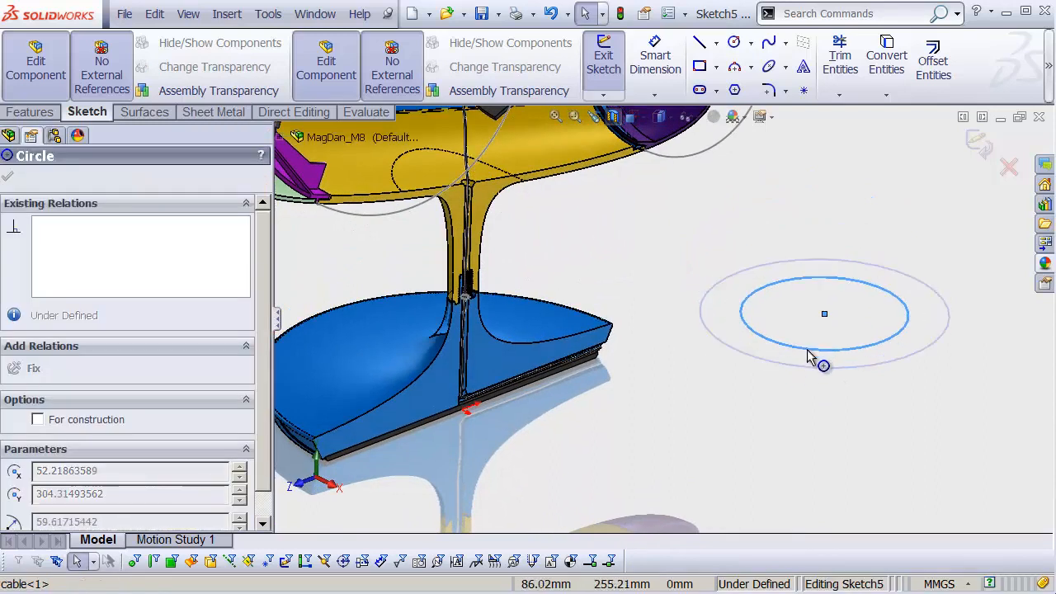
{"action": "middle_click_drag", "start_coordinate": [684, 370], "coordinate": [548, 361]}
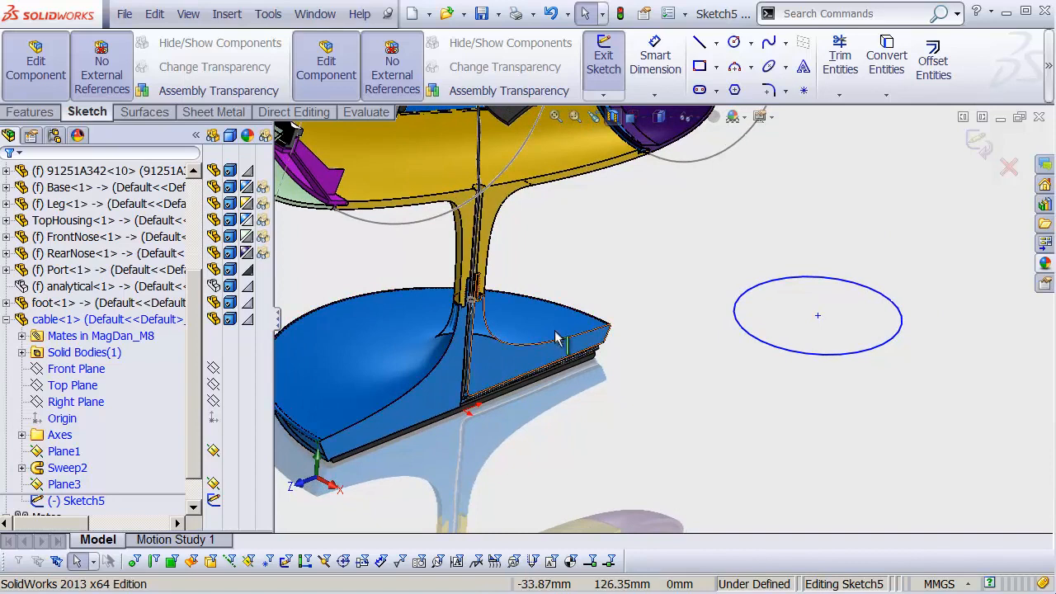
{"action": "left_click", "coordinate": [984, 146]}
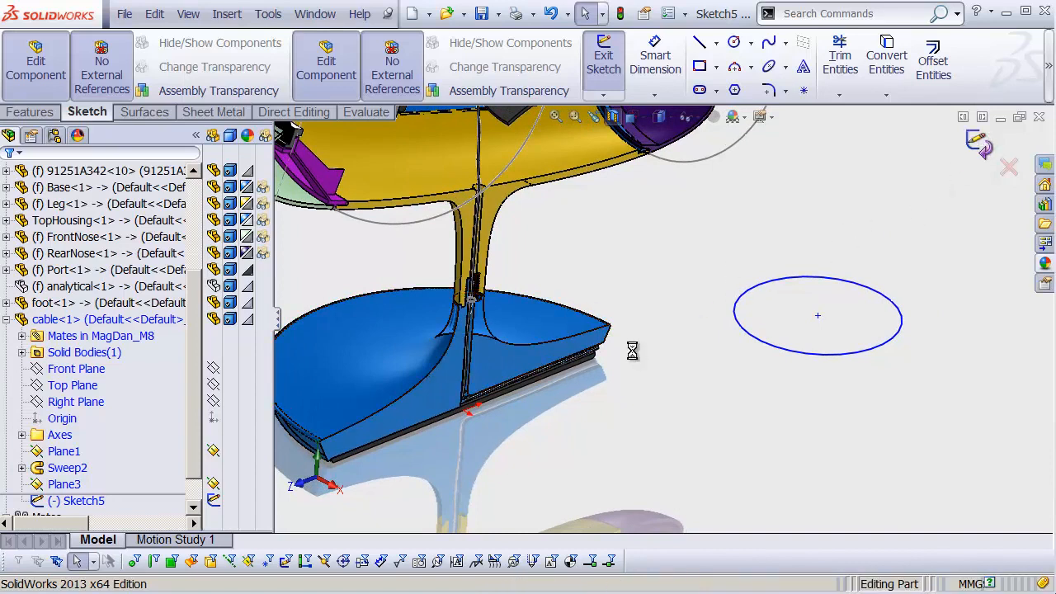
Step: Open the cable part in its own window and bring its free end and the circle sketch into view
{"action": "right_click", "coordinate": [79, 324]}
{"action": "left_click", "coordinate": [92, 280]}
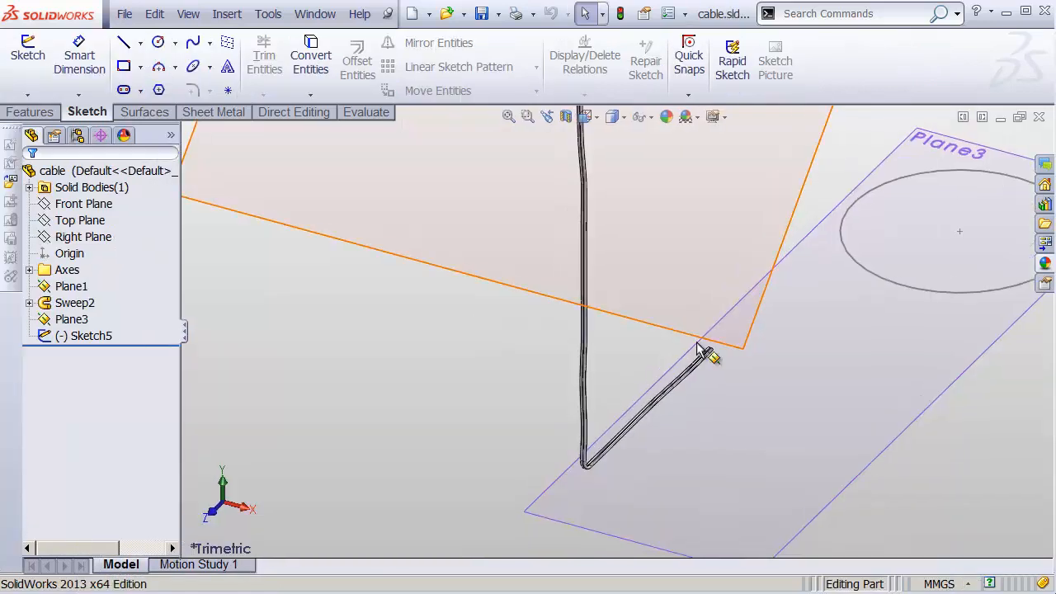
{"action": "middle_click_drag", "start_coordinate": [698, 349], "coordinate": [667, 448]}
{"action": "scroll", "coordinate": [685, 441], "scroll_direction": "down", "scroll_amount": 5}
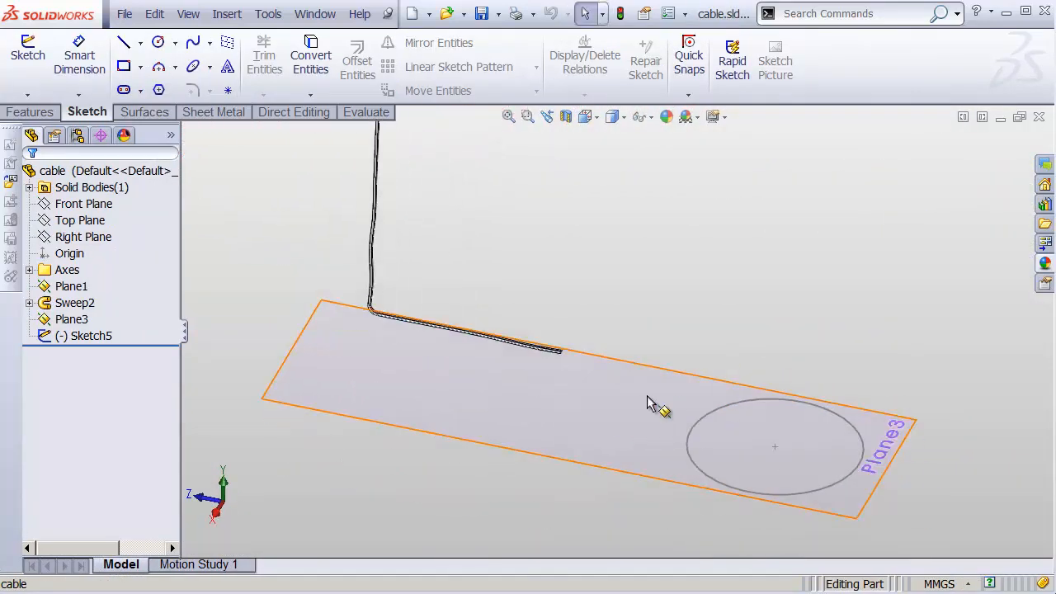
{"action": "middle_click_drag", "start_coordinate": [648, 404], "coordinate": [639, 372]}
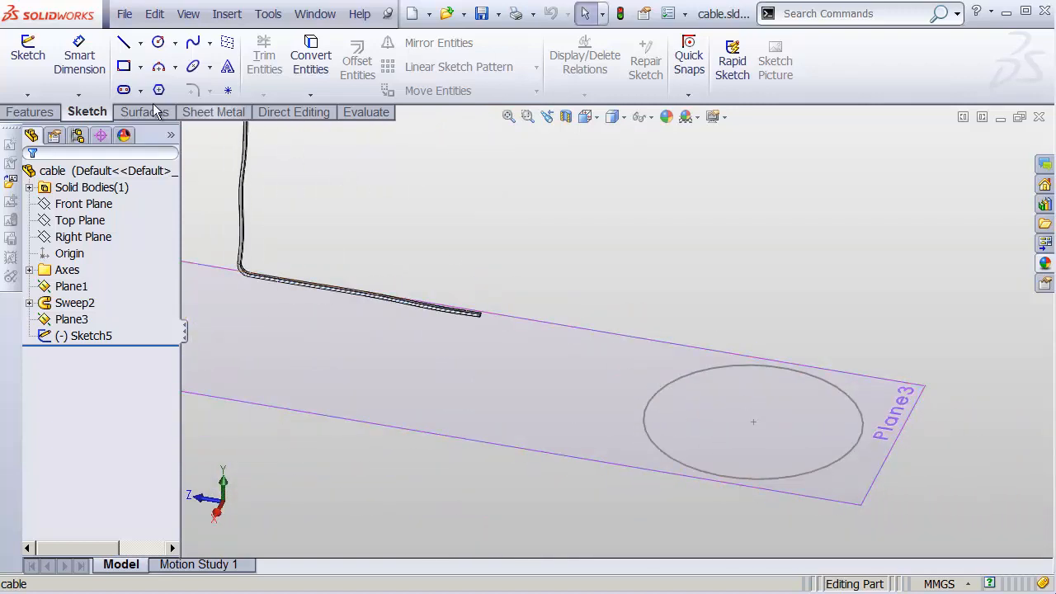
Step: Start a Helix/Spiral curve based on the circle sketch, with its region parameters readable
{"action": "left_click", "coordinate": [33, 112]}
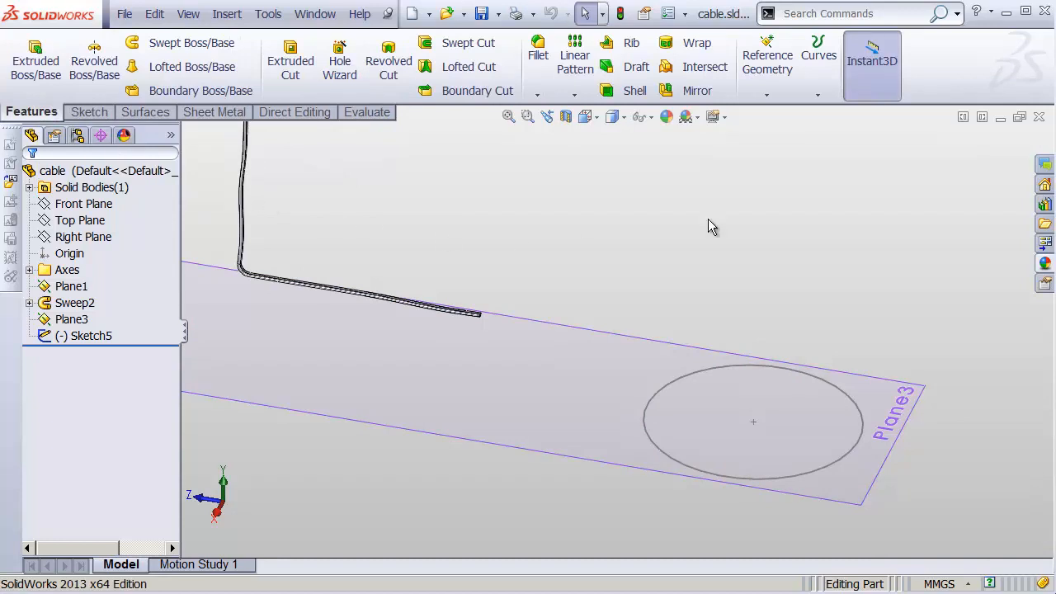
{"action": "left_click", "coordinate": [820, 96]}
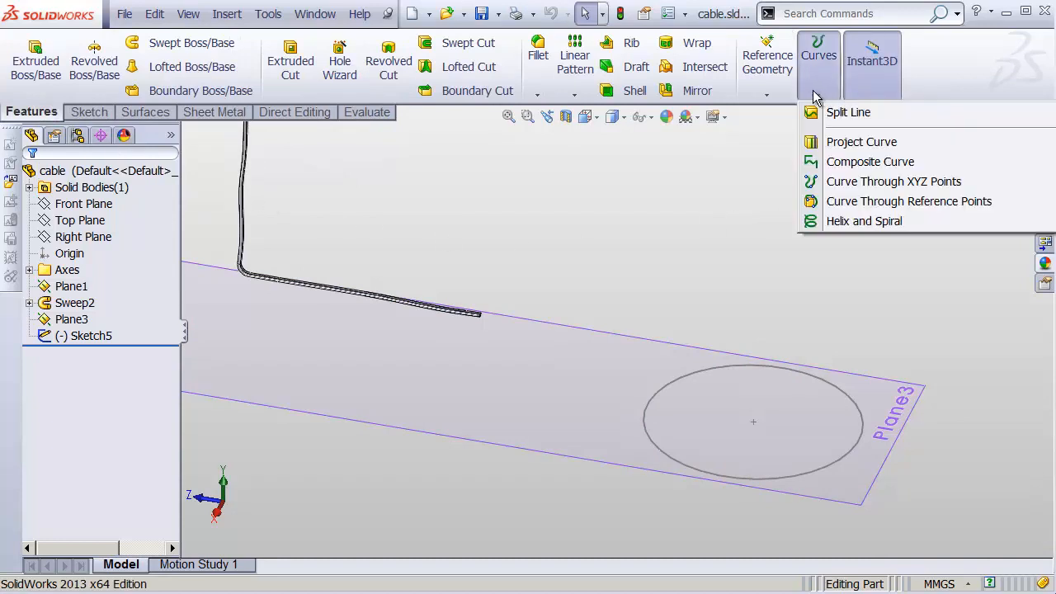
{"action": "left_click", "coordinate": [811, 224]}
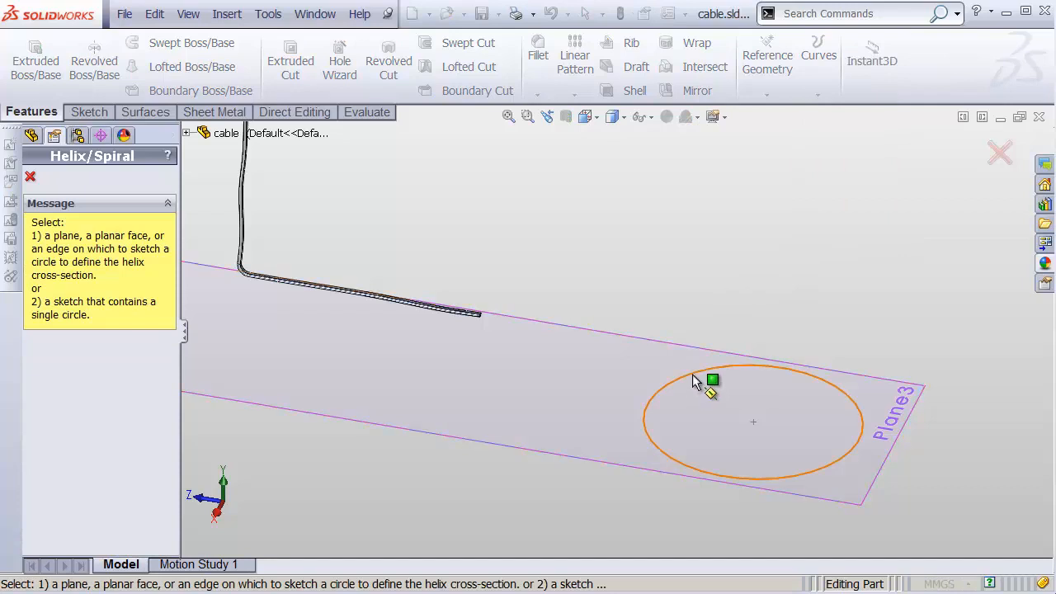
{"action": "left_click", "coordinate": [693, 375]}
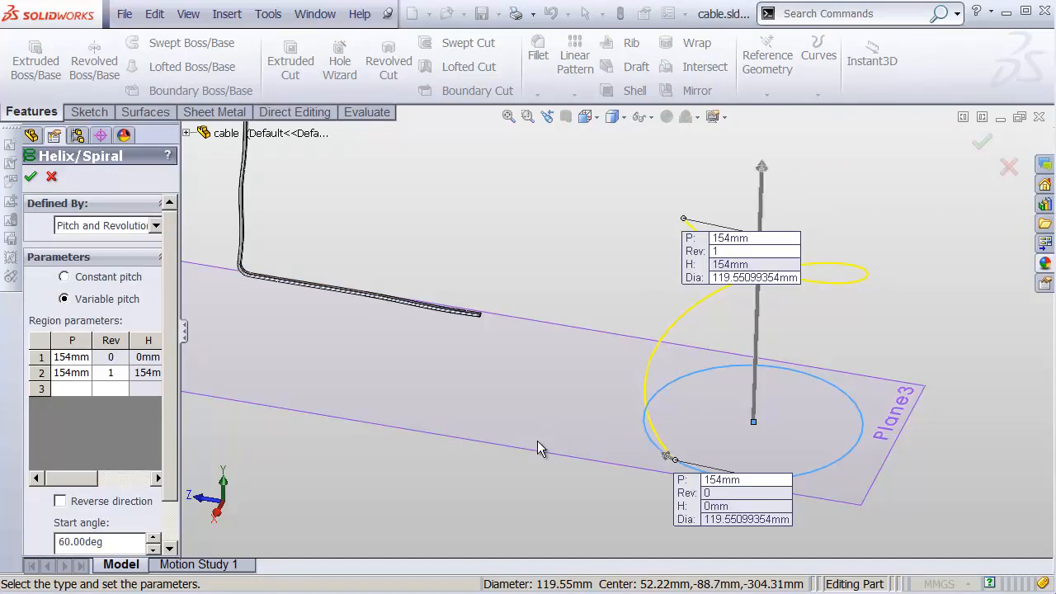
{"action": "left_click_drag", "start_coordinate": [180, 247], "coordinate": [237, 246]}
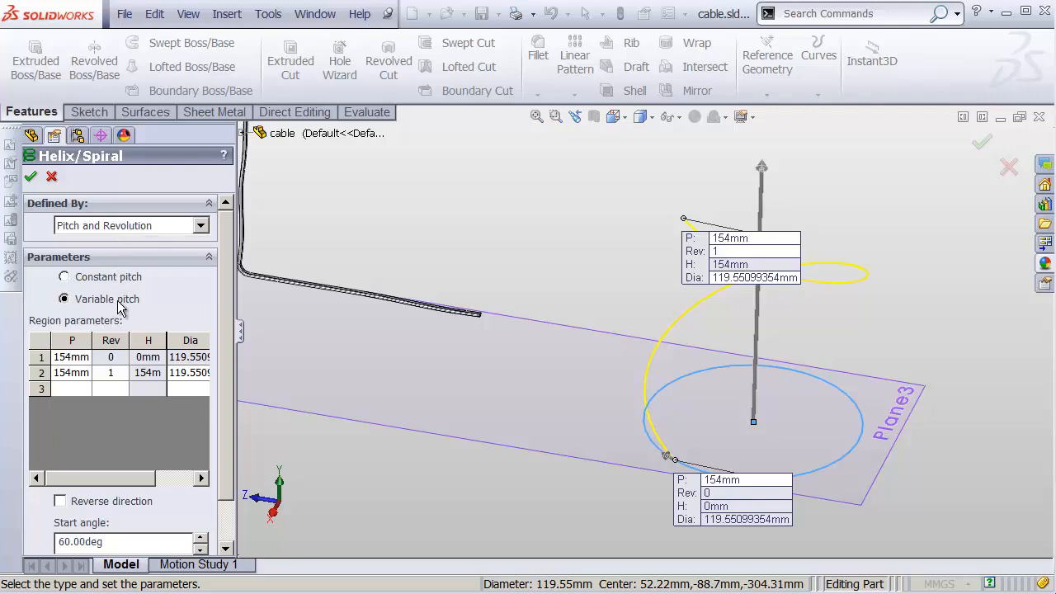
Step: Set the variable-pitch helix to 4 mm pitch at the start and 2 mm pitch at 2.5 revolutions
{"action": "left_click", "coordinate": [74, 359]}
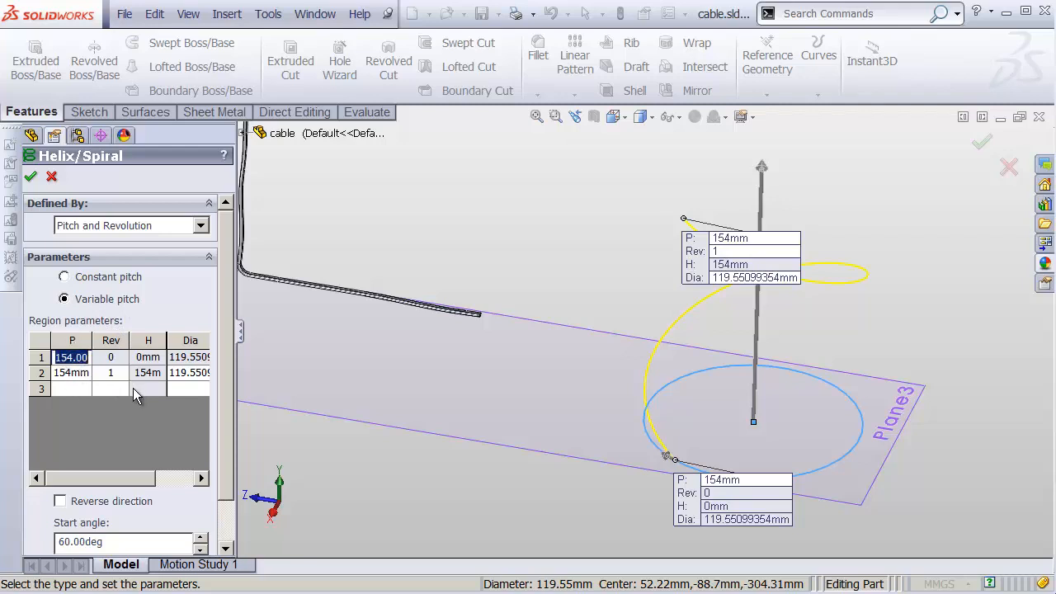
{"action": "type", "text": "4"}
{"action": "key", "text": "Return"}
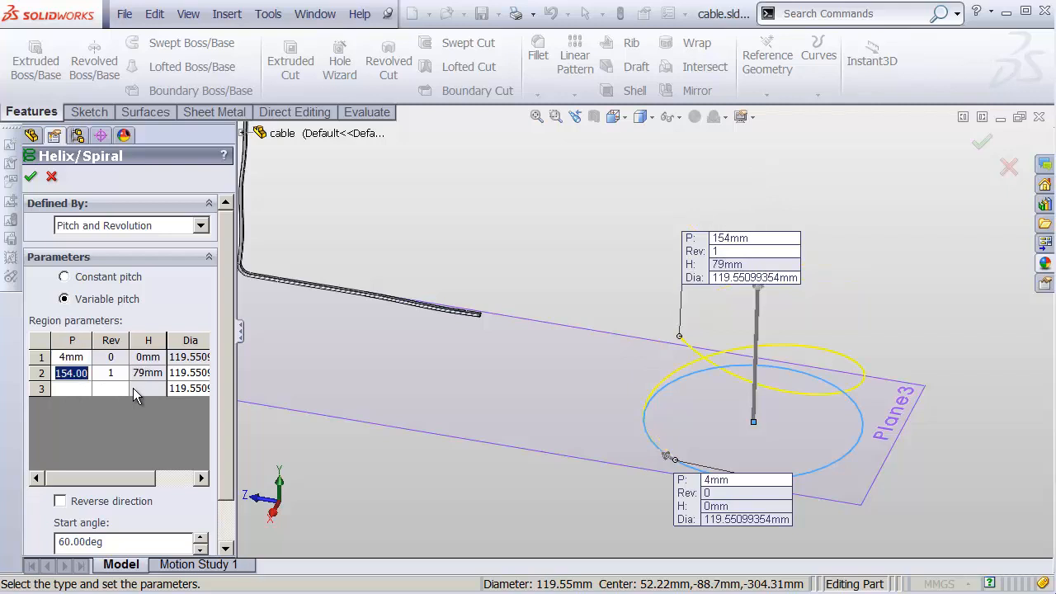
{"action": "type", "text": "2mm"}
{"action": "key", "text": "Tab"}
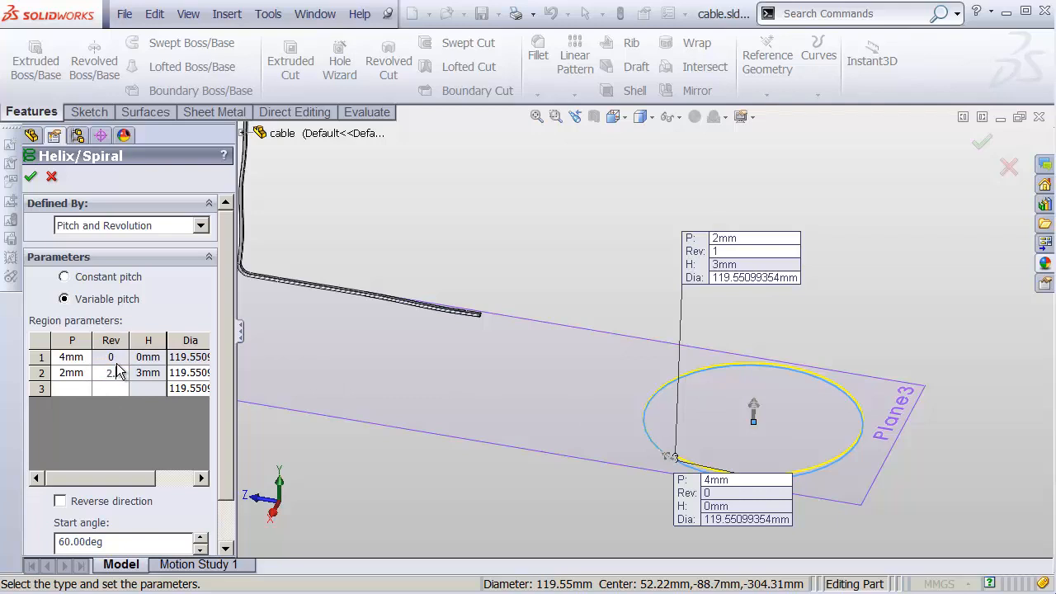
{"action": "key", "text": "Tab"}
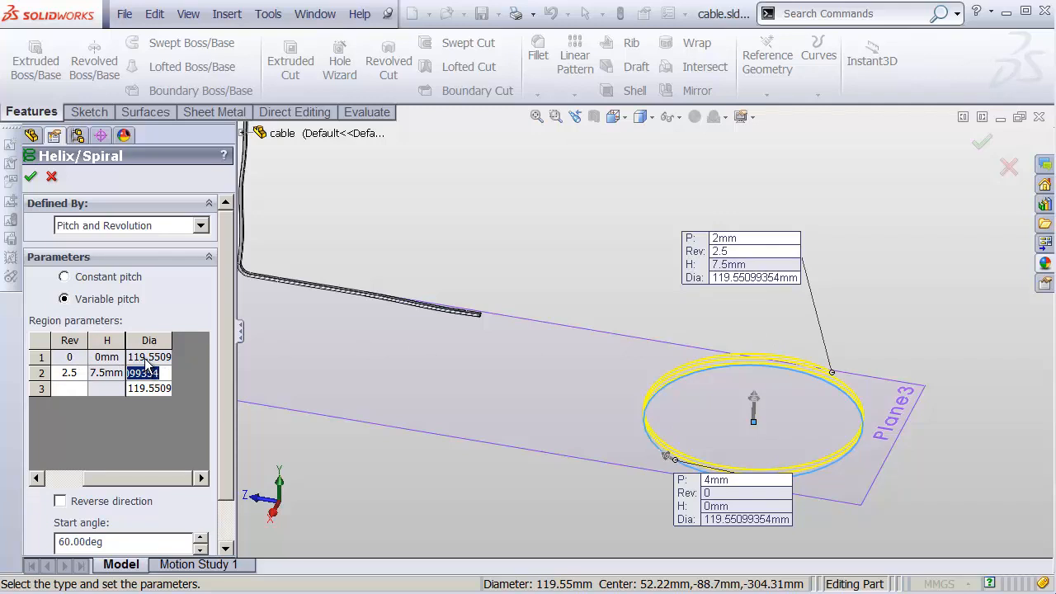
Step: Set the helix diameter at its 2.5-revolution end to 100 mm and create the curve
{"action": "type", "text": "100mm"}
{"action": "key", "text": "Tab"}
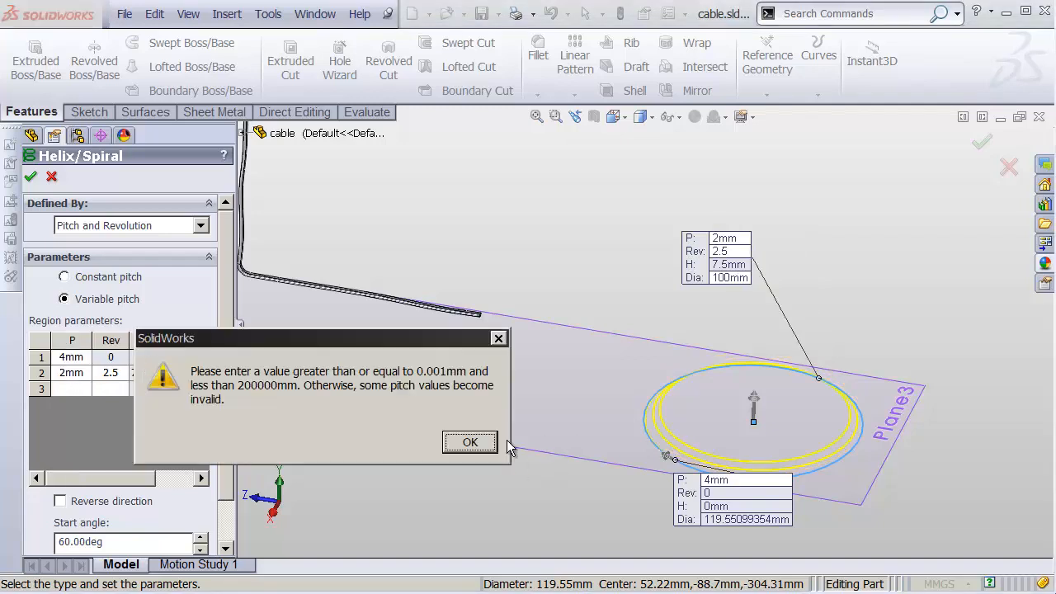
{"action": "left_click", "coordinate": [472, 444]}
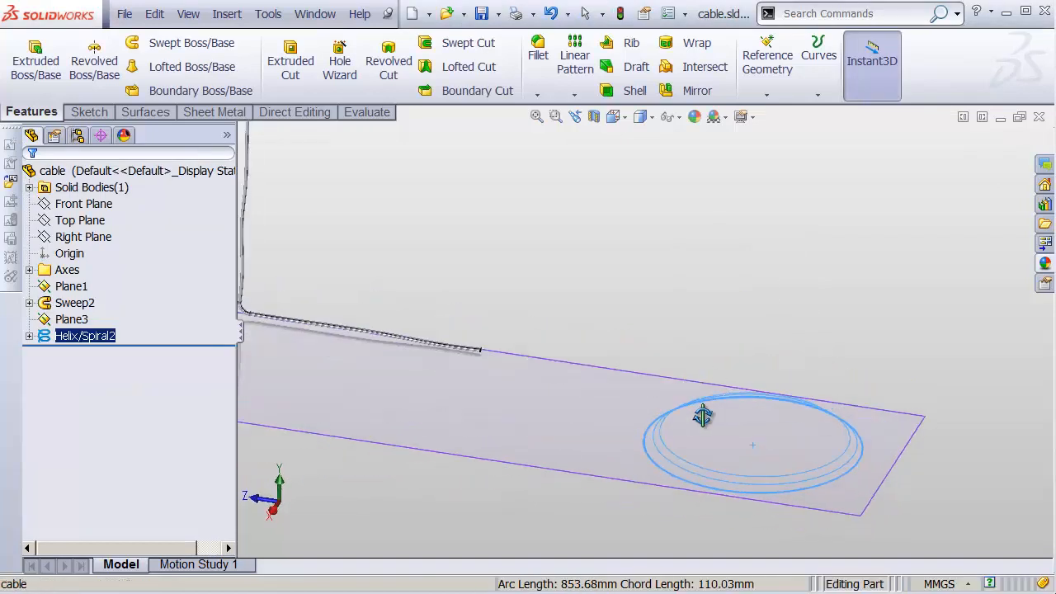
Step: Reopen the helix definition for editing and switch its rotation direction to counterclockwise
{"action": "right_click", "coordinate": [55, 337]}
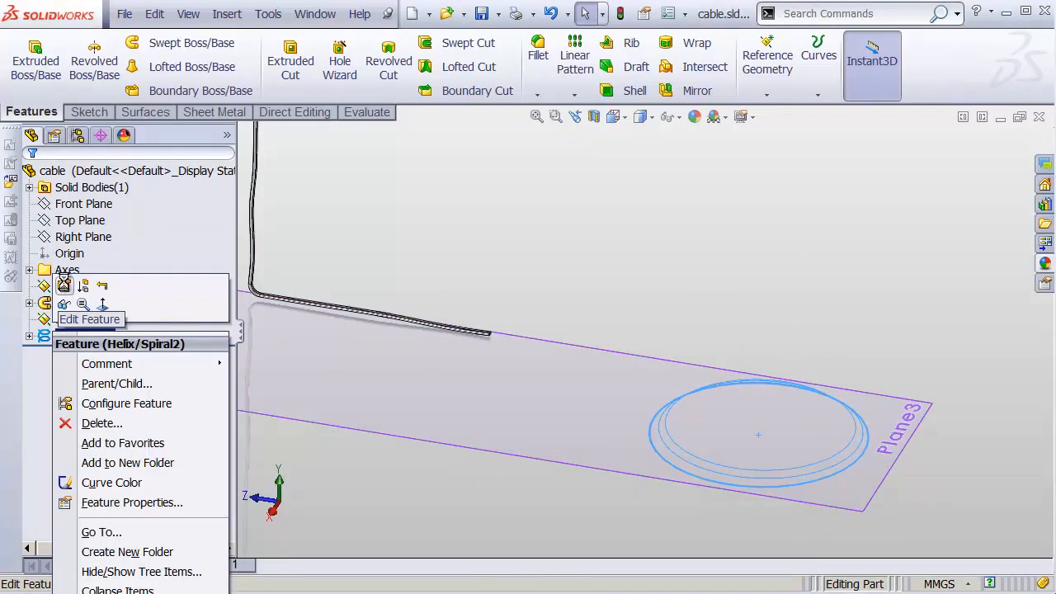
{"action": "left_click", "coordinate": [64, 284]}
{"action": "scroll", "coordinate": [222, 402], "scroll_direction": "down", "scroll_amount": 1}
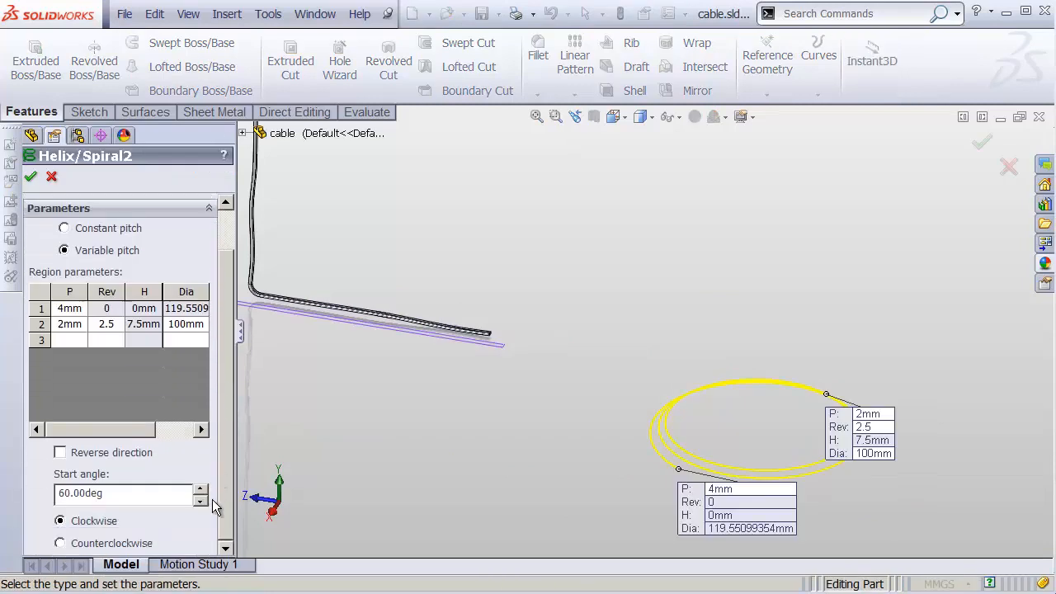
{"action": "left_click_drag", "start_coordinate": [136, 495], "coordinate": [36, 493]}
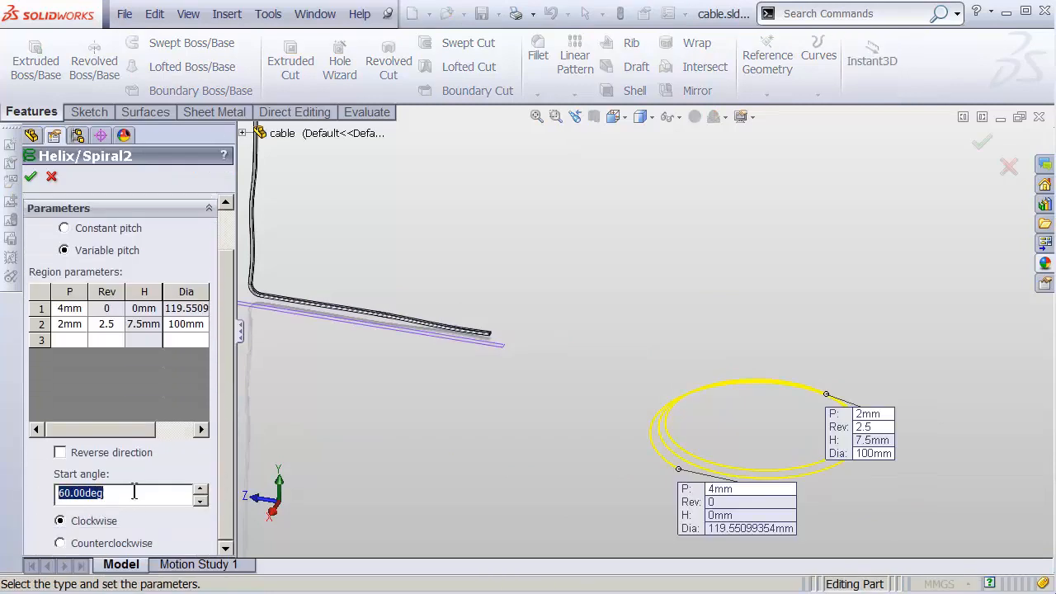
{"action": "middle_click_drag", "start_coordinate": [637, 470], "coordinate": [742, 516]}
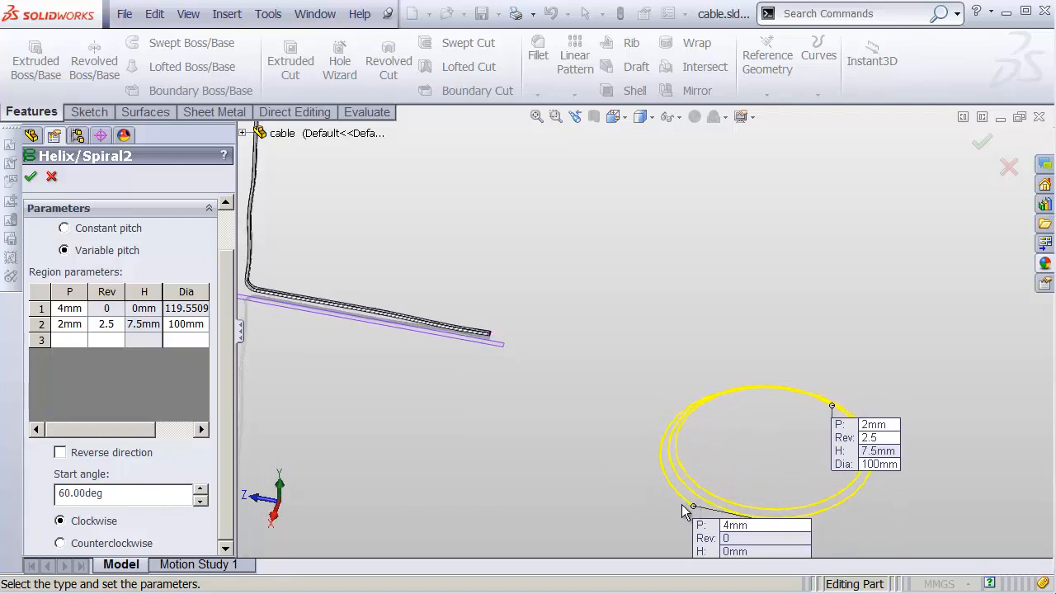
{"action": "left_click", "coordinate": [141, 550]}
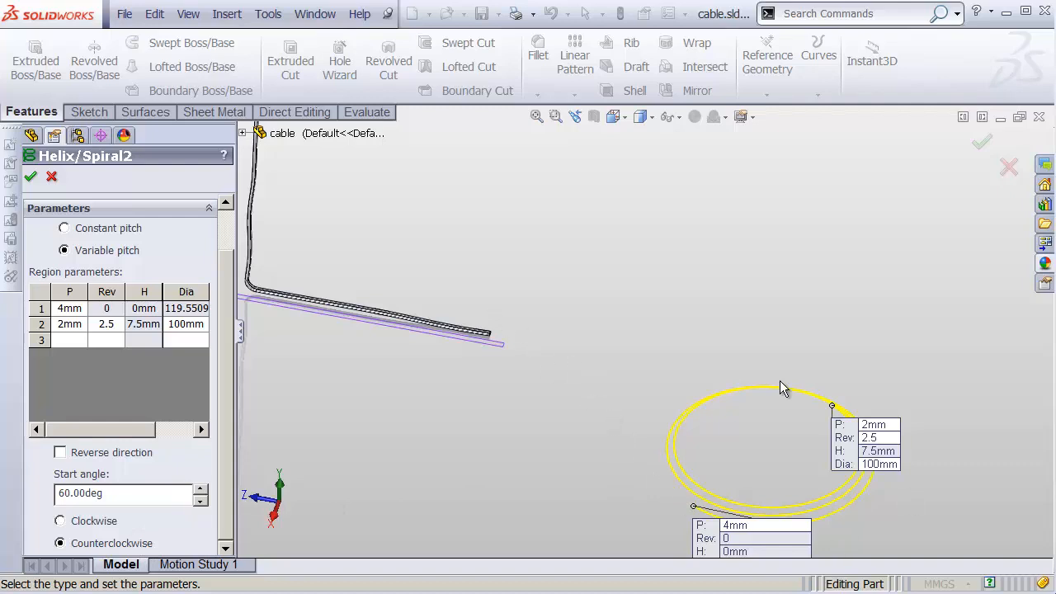
{"action": "middle_click_drag", "start_coordinate": [693, 469], "coordinate": [648, 465]}
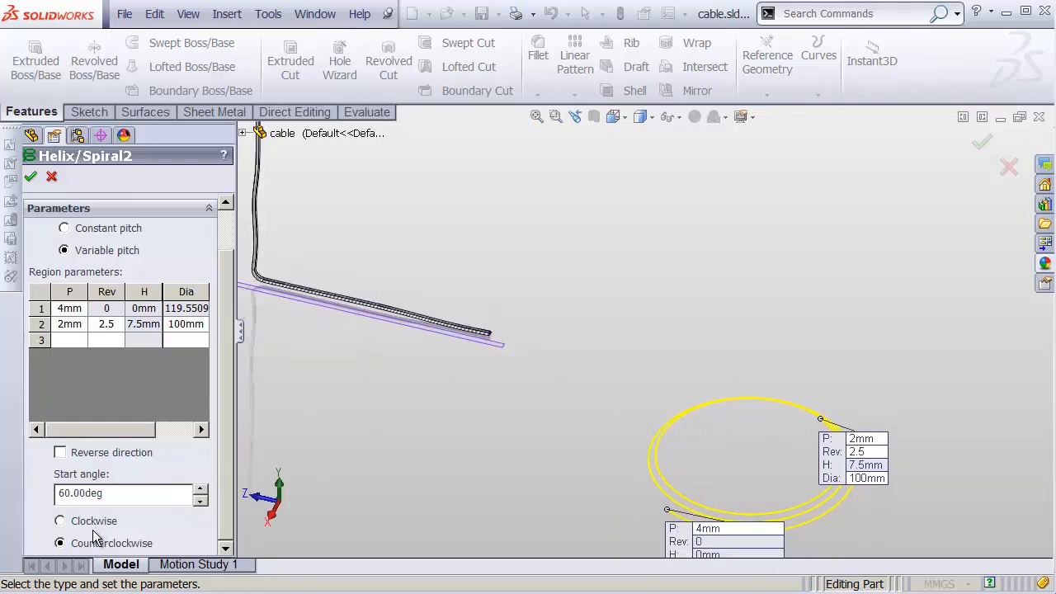
Step: Set the helix's start angle to 30 degrees
{"action": "double_click", "coordinate": [121, 495]}
{"action": "type", "text": "30"}
{"action": "key", "text": "Return"}
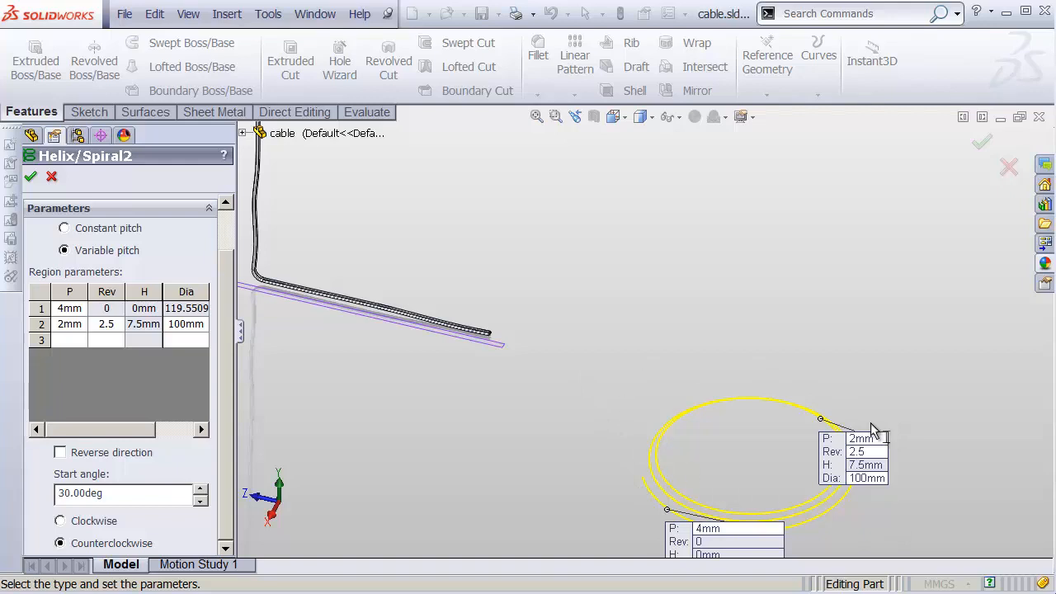
{"action": "middle_click_drag", "start_coordinate": [805, 480], "coordinate": [858, 461]}
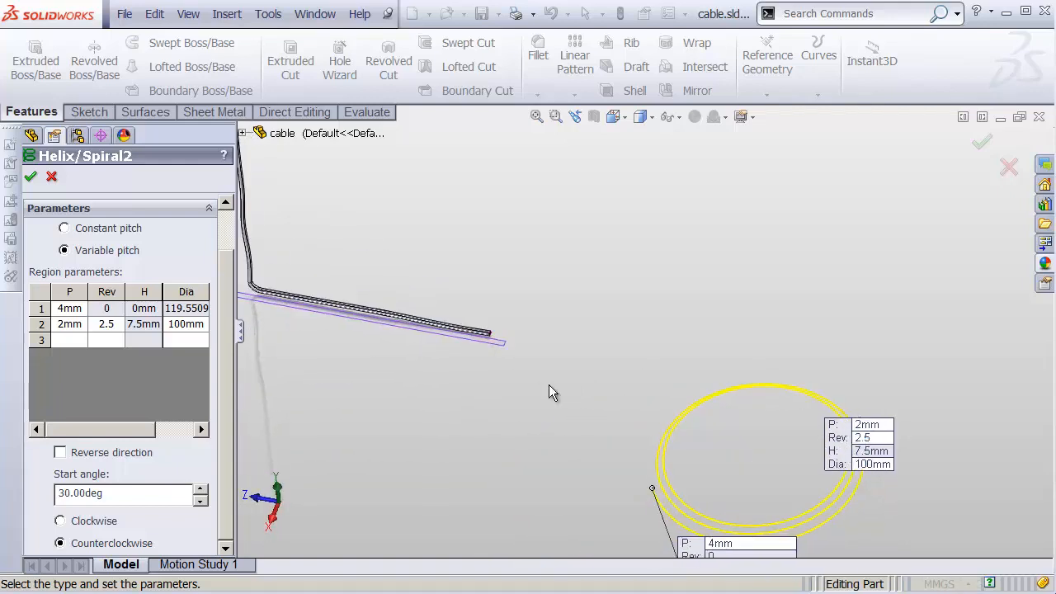
Step: Reduce the helix's second region to 2 revolutions and accept the edited curve
{"action": "left_click", "coordinate": [109, 327]}
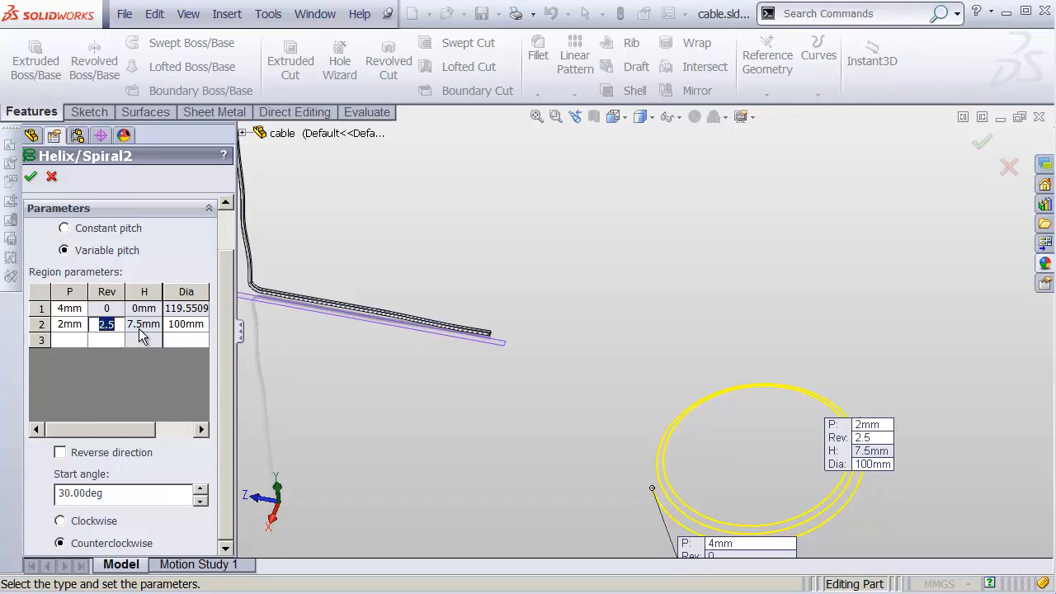
{"action": "type", "text": "2"}
{"action": "key", "text": "Tab"}
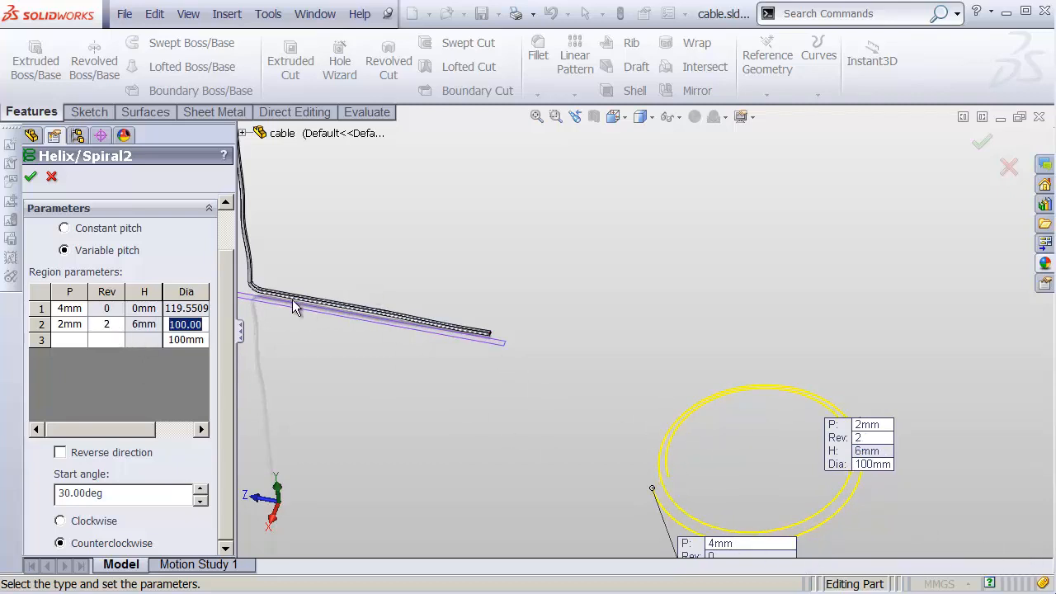
{"action": "left_click", "coordinate": [30, 175]}
Step: Hide the swept cable body and show its path sketch, Sketch2
{"action": "scroll", "coordinate": [725, 402], "scroll_direction": "down", "scroll_amount": 4}
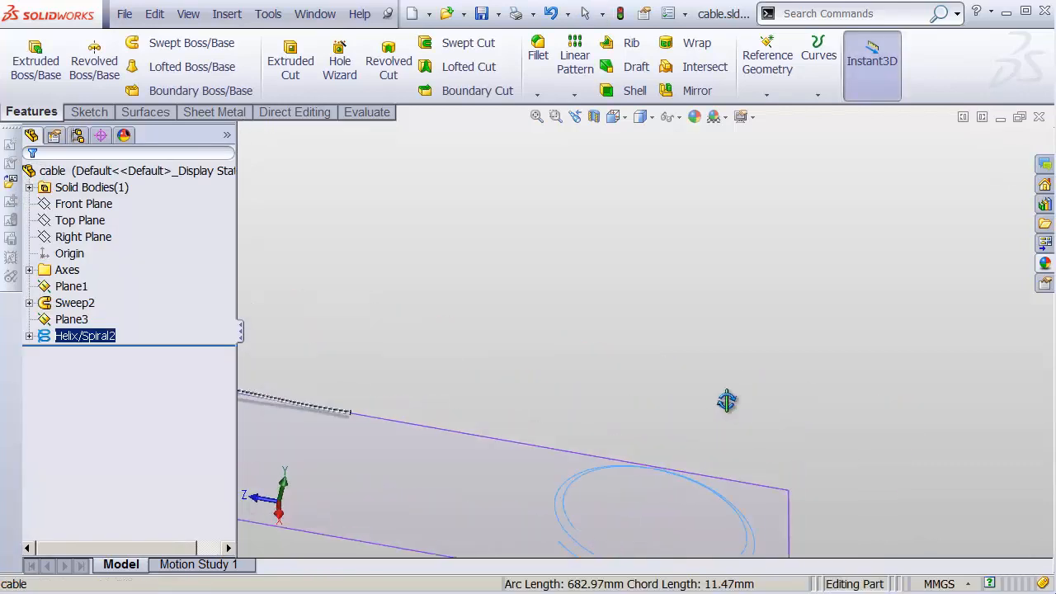
{"action": "middle_click_drag", "start_coordinate": [722, 402], "coordinate": [696, 355]}
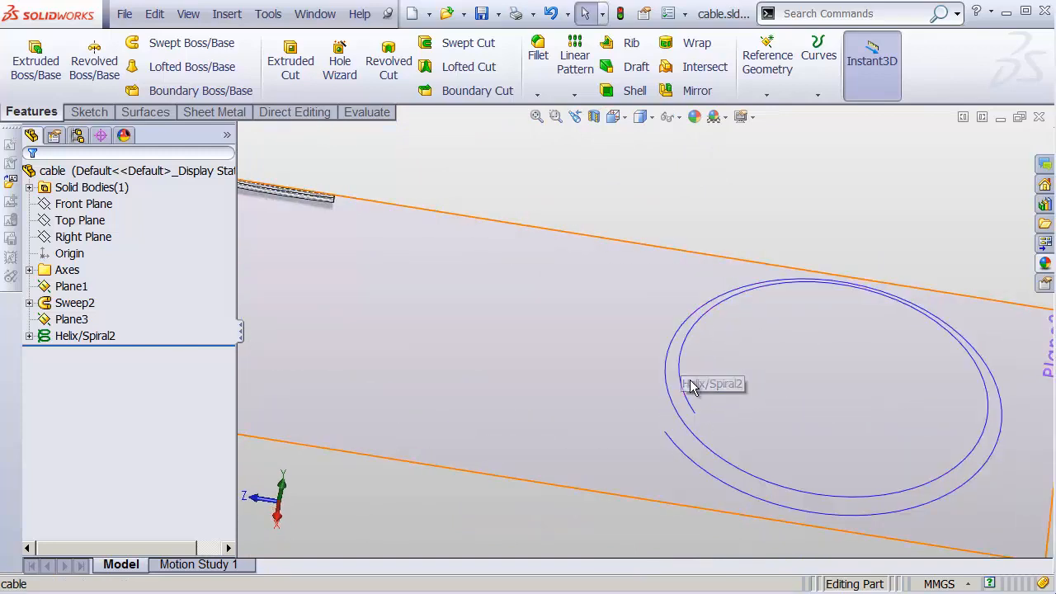
{"action": "middle_click_drag", "start_coordinate": [619, 438], "coordinate": [726, 441], "text": "shift"}
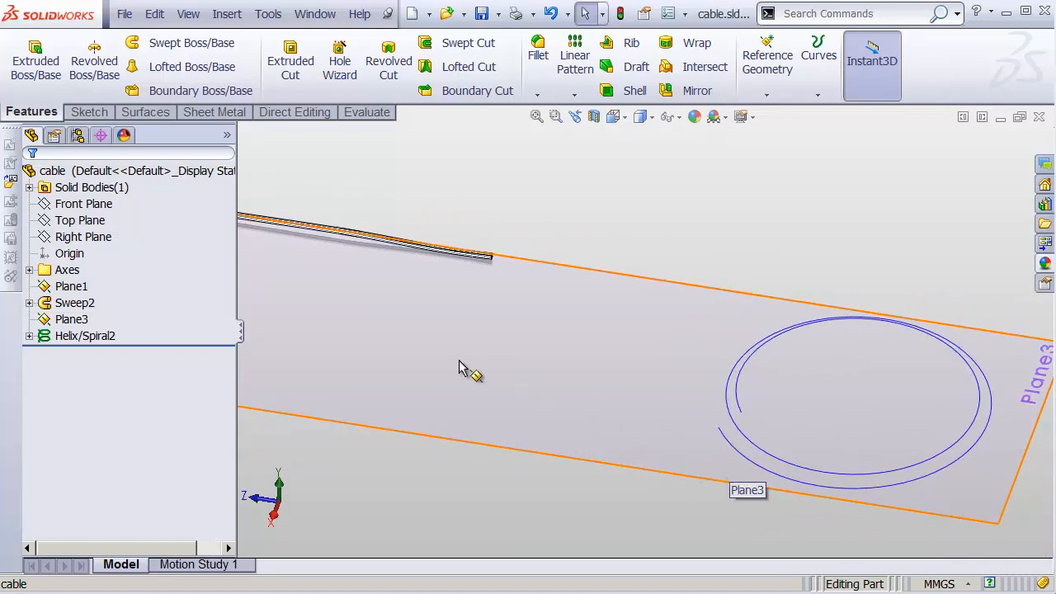
{"action": "left_click", "coordinate": [30, 304]}
{"action": "left_click", "coordinate": [76, 352]}
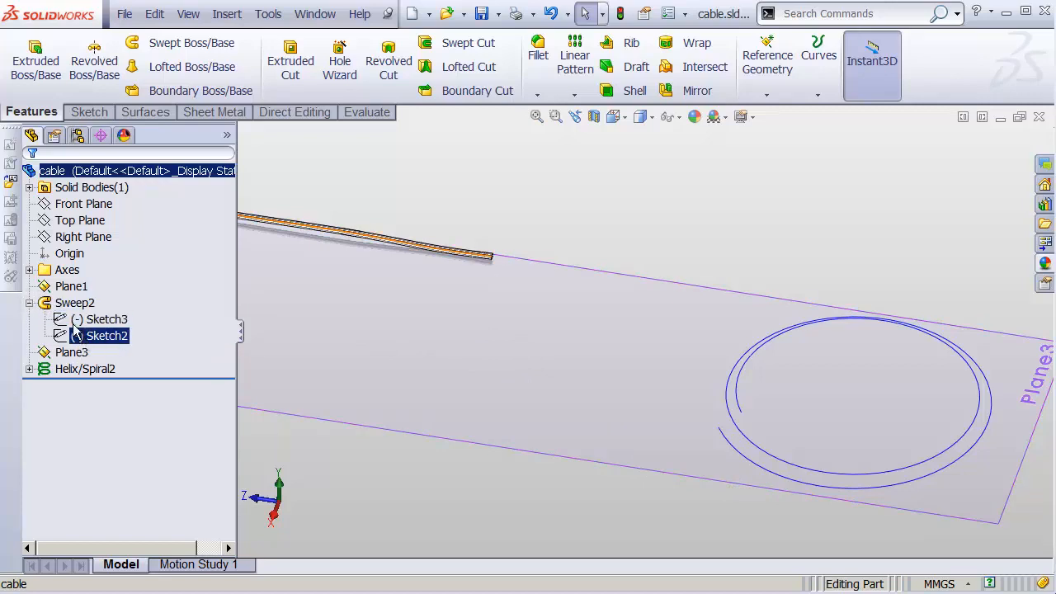
{"action": "left_click", "coordinate": [73, 303]}
{"action": "right_click", "coordinate": [75, 303]}
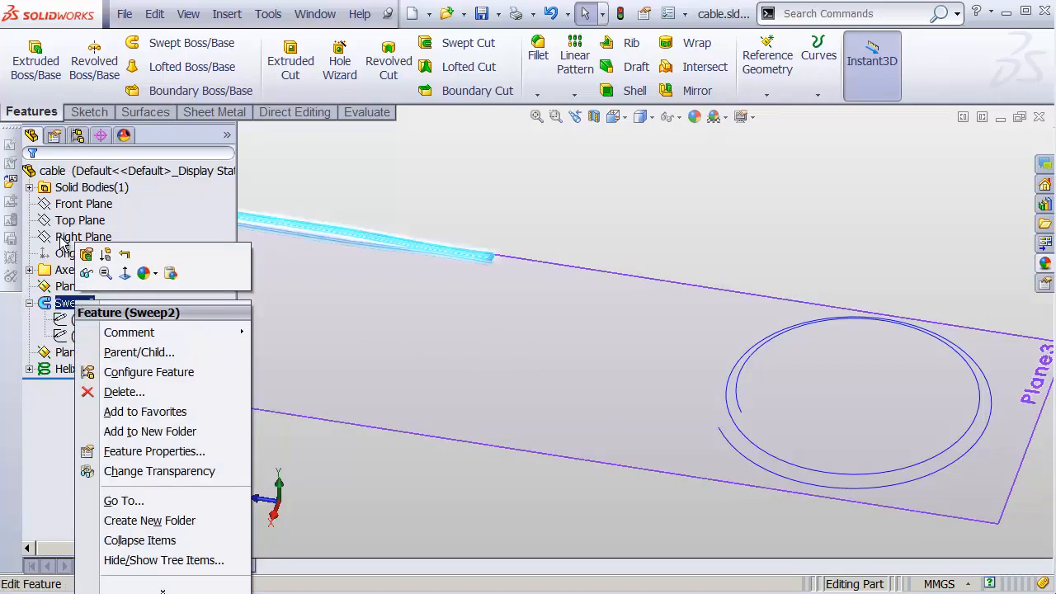
{"action": "left_click", "coordinate": [94, 272]}
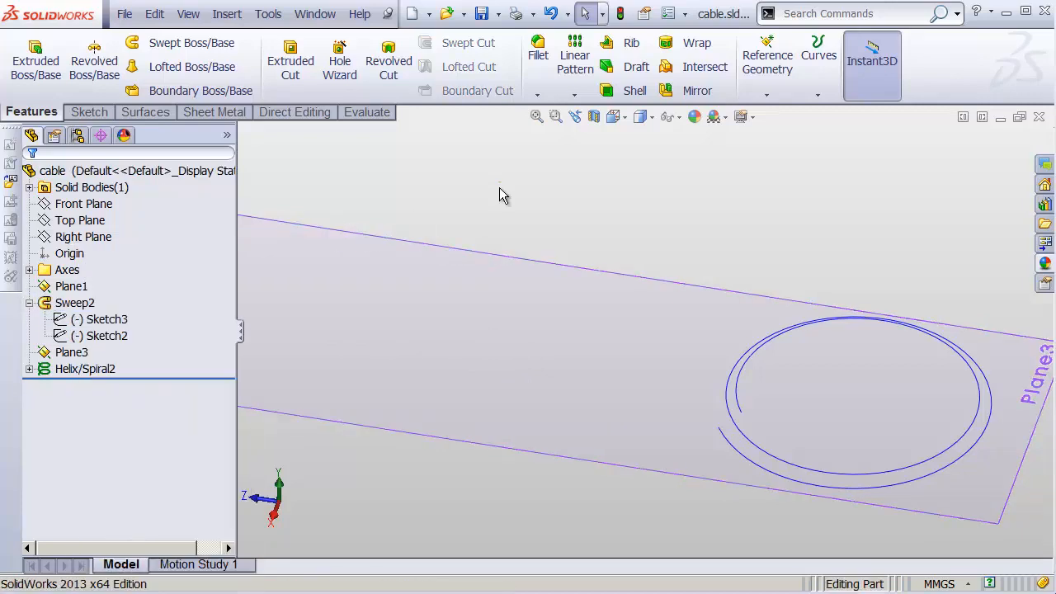
{"action": "left_click", "coordinate": [91, 337]}
{"action": "left_click", "coordinate": [100, 312]}
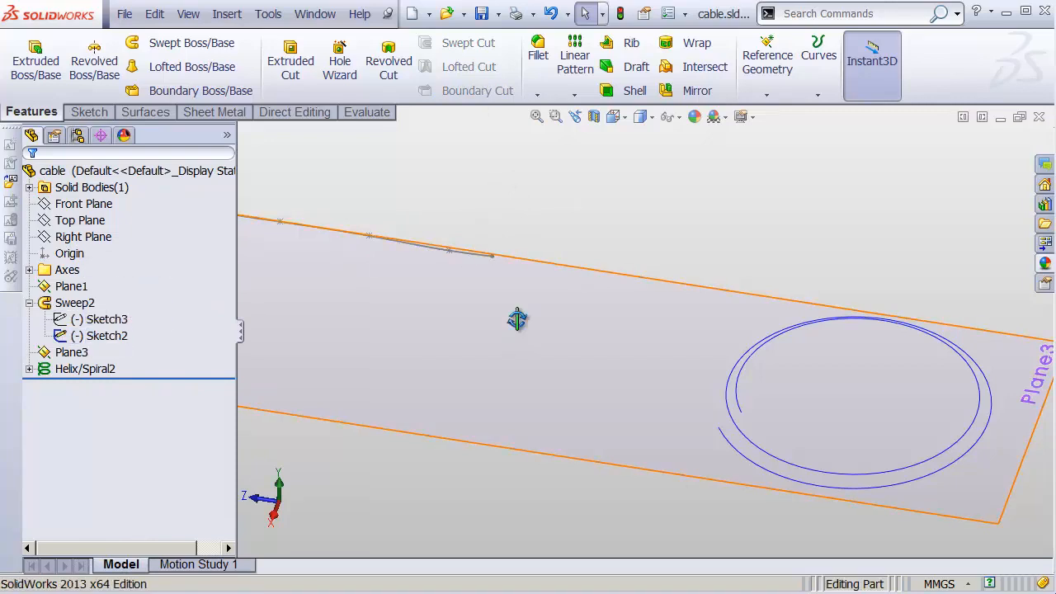
Step: Hide Plane3 so only the cable path and the helix remain in view
{"action": "middle_click_drag", "start_coordinate": [516, 319], "coordinate": [584, 339]}
{"action": "right_click", "coordinate": [585, 326]}
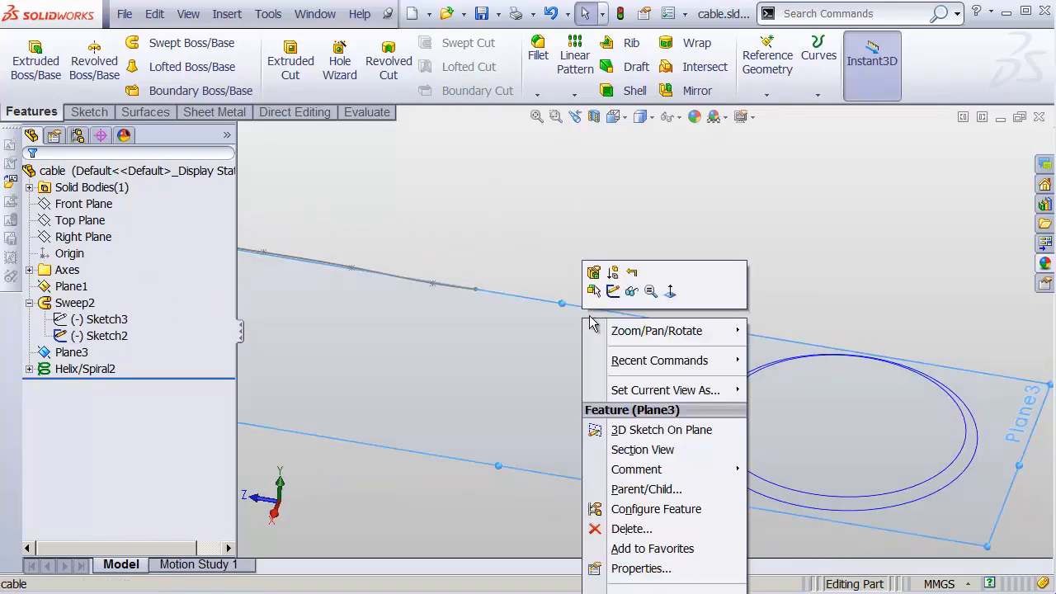
{"action": "left_click", "coordinate": [631, 292]}
{"action": "mouse_move", "coordinate": [605, 355]}
{"action": "middle_mouse_down", "text": "shift"}
{"action": "mouse_move", "coordinate": [580, 370]}
{"action": "mouse_move", "coordinate": [584, 355]}
{"action": "middle_mouse_up", "text": "shift"}
{"action": "middle_click_drag", "start_coordinate": [648, 368], "coordinate": [610, 313], "text": "ctrl"}
{"action": "mouse_move", "coordinate": [666, 338]}
{"action": "middle_mouse_down", "text": "ctrl"}
{"action": "mouse_move", "coordinate": [684, 314]}
{"action": "mouse_move", "coordinate": [673, 340]}
{"action": "middle_mouse_up", "text": "ctrl"}
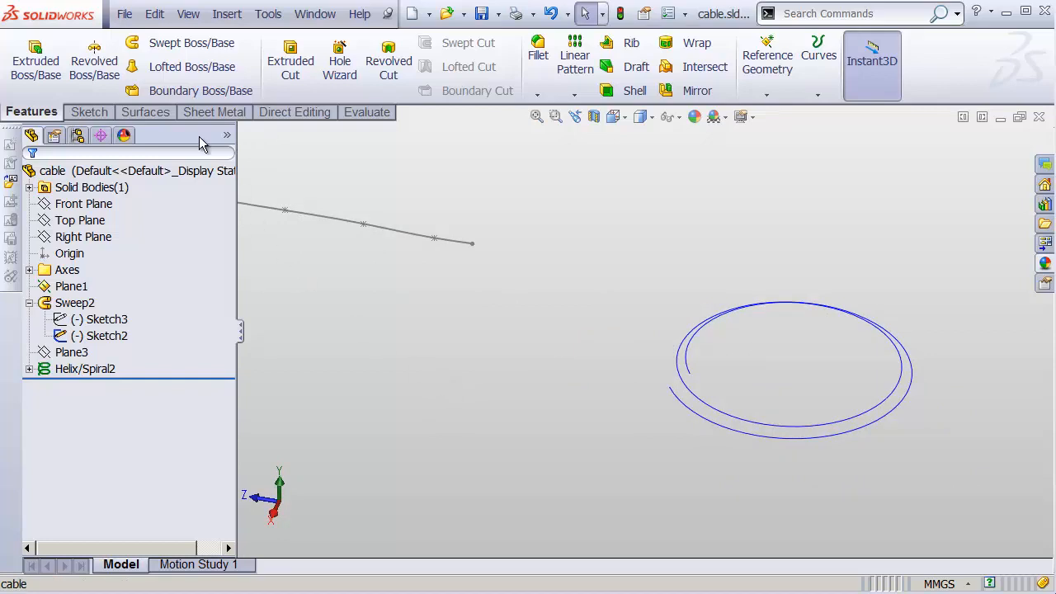
Step: Start a 3D sketch and begin a spline at the cable path's free end, placing its first points along the start of the helix
{"action": "left_click", "coordinate": [89, 112]}
{"action": "left_click", "coordinate": [27, 94]}
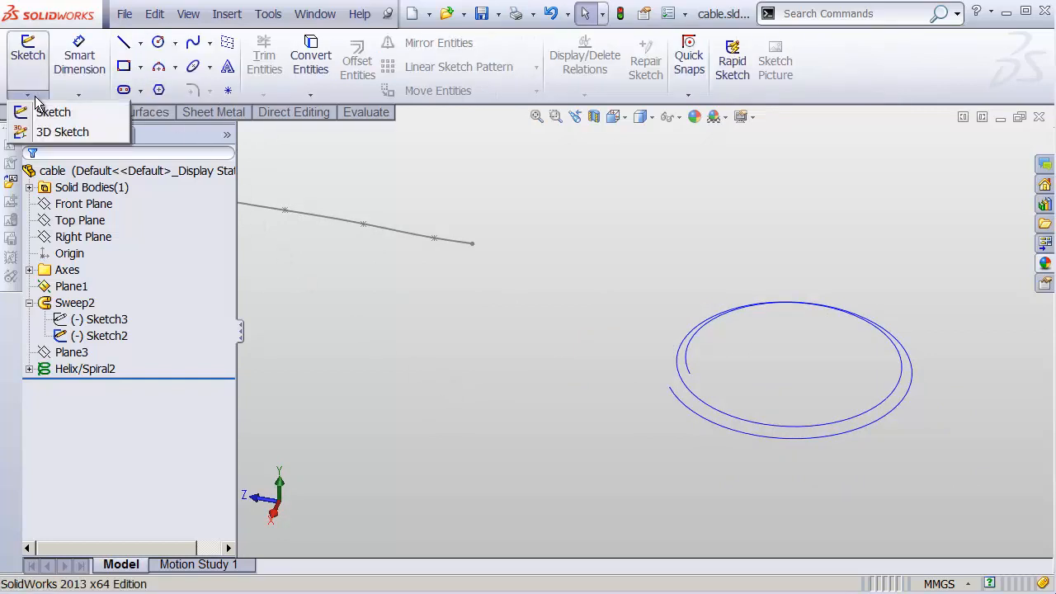
{"action": "left_click", "coordinate": [63, 135]}
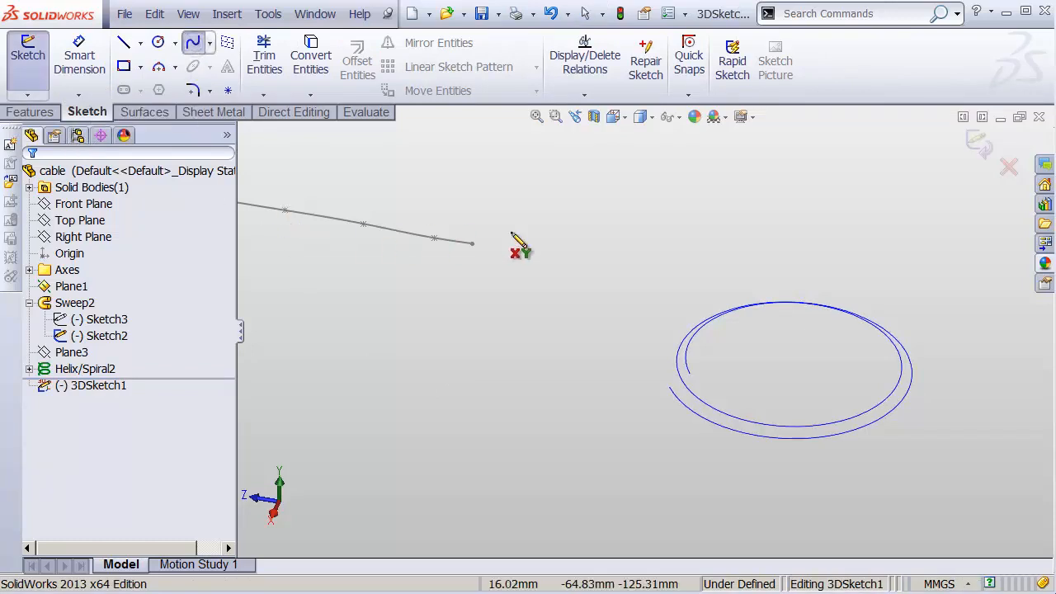
{"action": "left_click", "coordinate": [475, 246]}
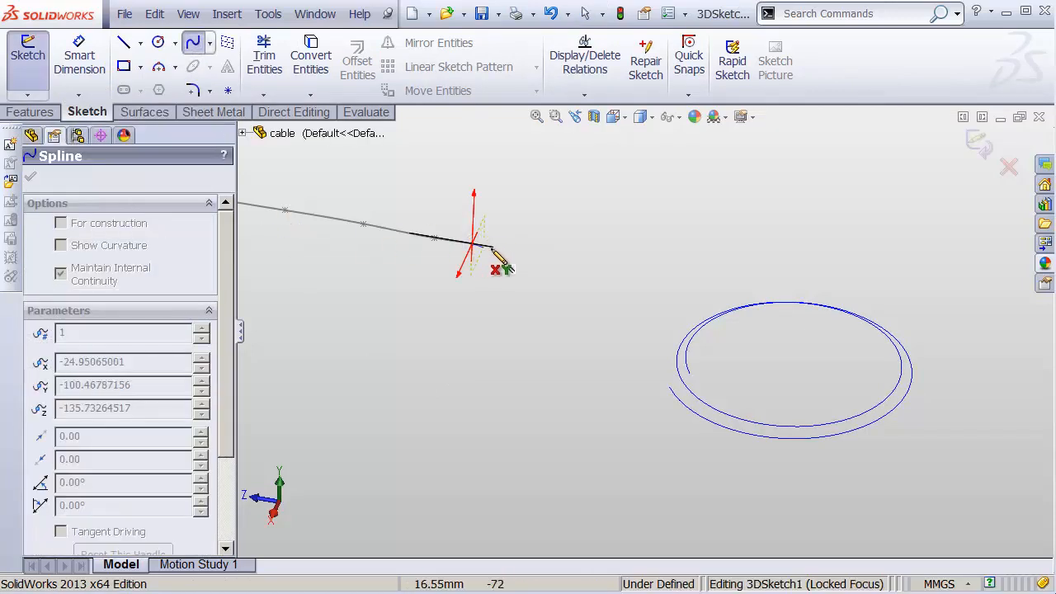
{"action": "left_click", "coordinate": [674, 393]}
{"action": "left_click", "coordinate": [712, 422]}
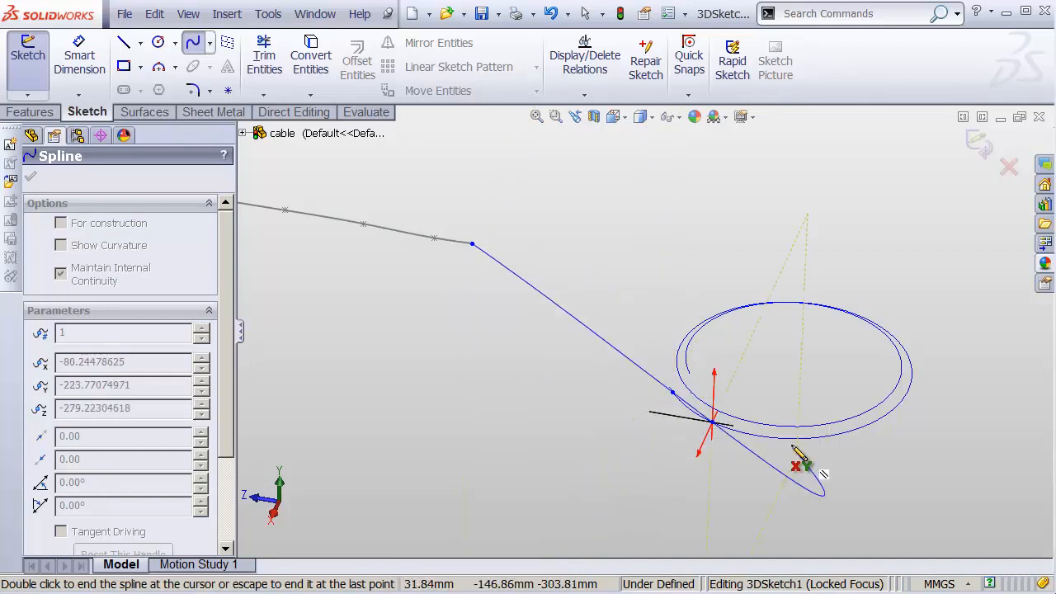
{"action": "left_click", "coordinate": [776, 436]}
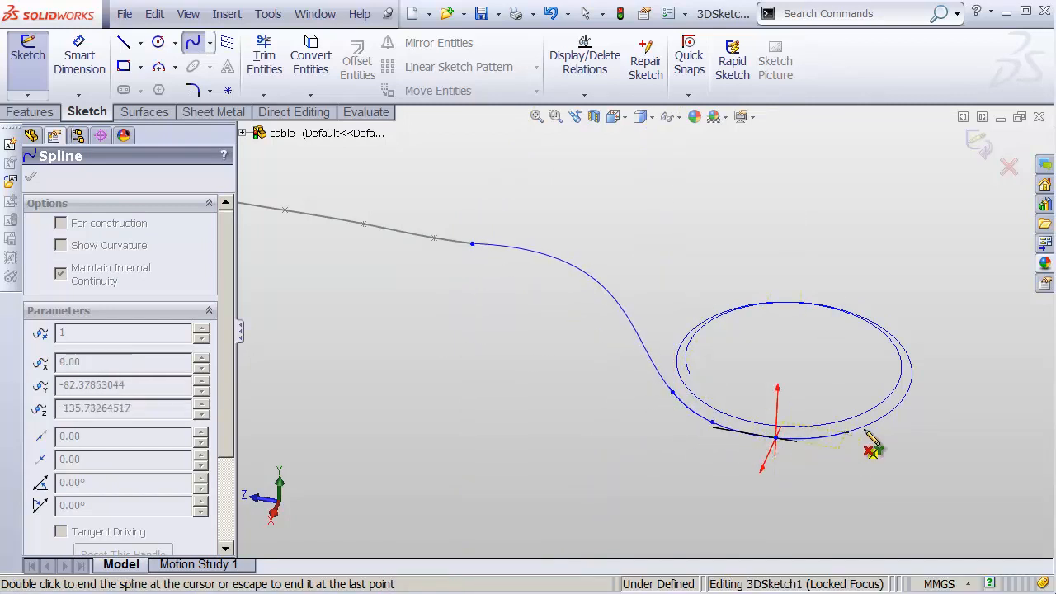
{"action": "left_click", "coordinate": [846, 431]}
Step: Continue the spline with points spaced along the helix's outer turn
{"action": "middle_click_drag", "start_coordinate": [891, 351], "coordinate": [916, 421]}
{"action": "middle_click_drag", "start_coordinate": [924, 405], "coordinate": [978, 268], "text": "shift"}
{"action": "middle_click_drag", "start_coordinate": [978, 268], "coordinate": [479, 413], "text": "ctrl"}
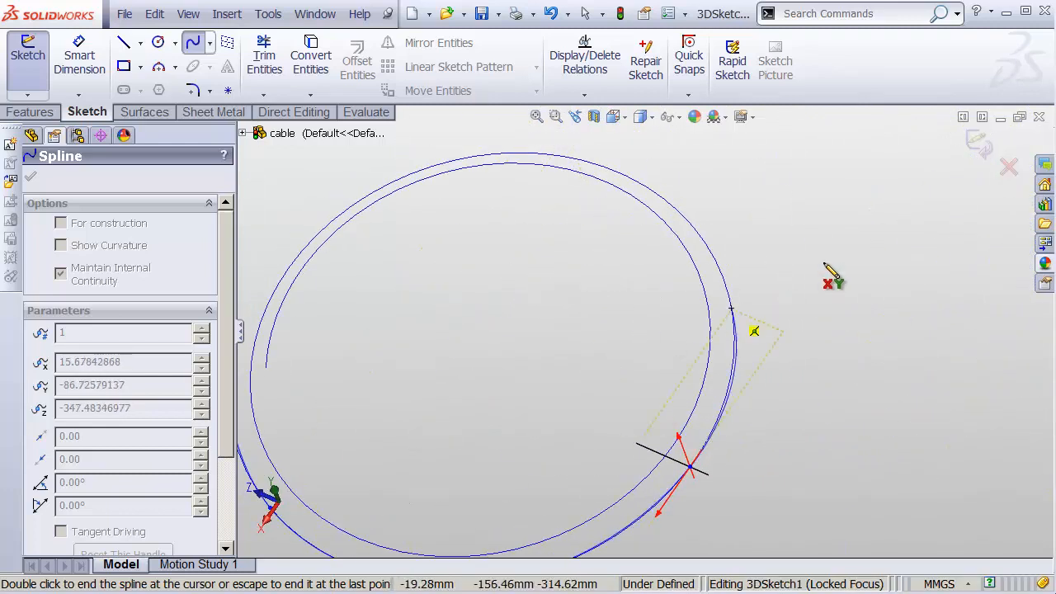
{"action": "left_click", "coordinate": [734, 334]}
{"action": "left_click", "coordinate": [701, 237]}
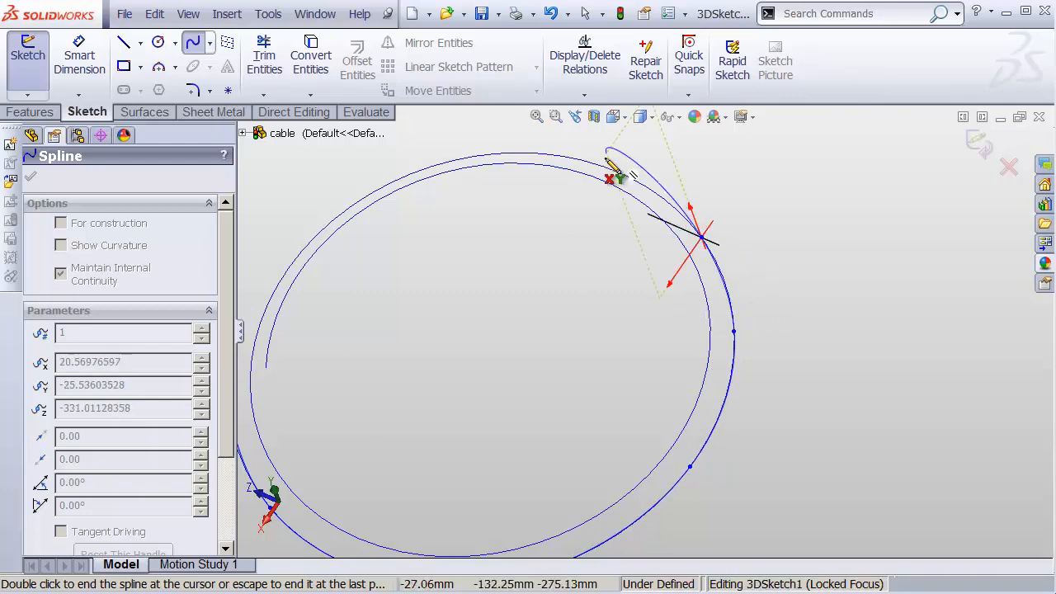
{"action": "left_click", "coordinate": [594, 163]}
{"action": "left_click", "coordinate": [445, 162]}
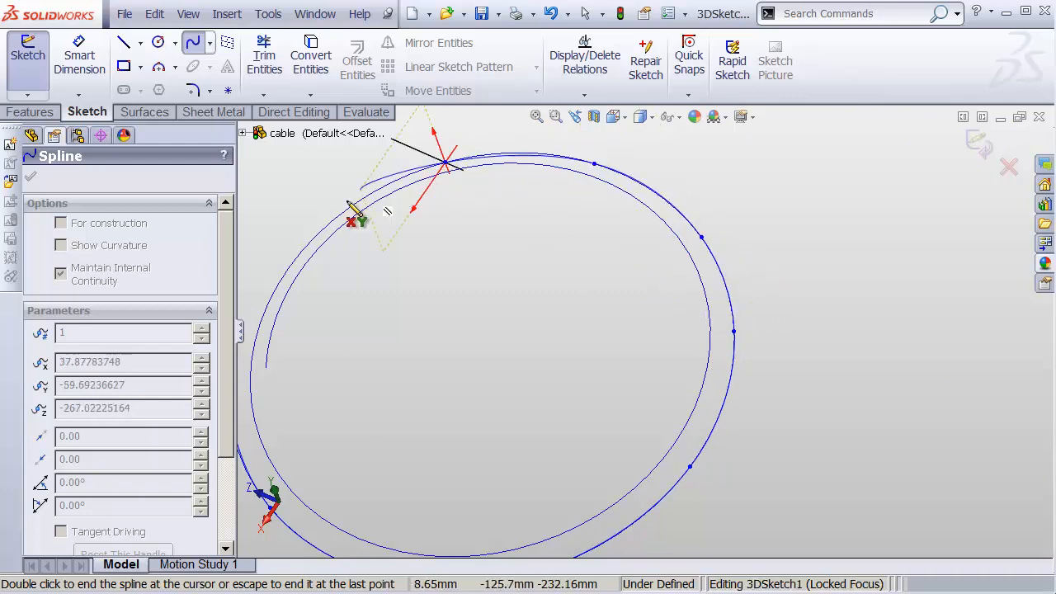
{"action": "left_click", "coordinate": [345, 209]}
{"action": "left_click", "coordinate": [266, 306]}
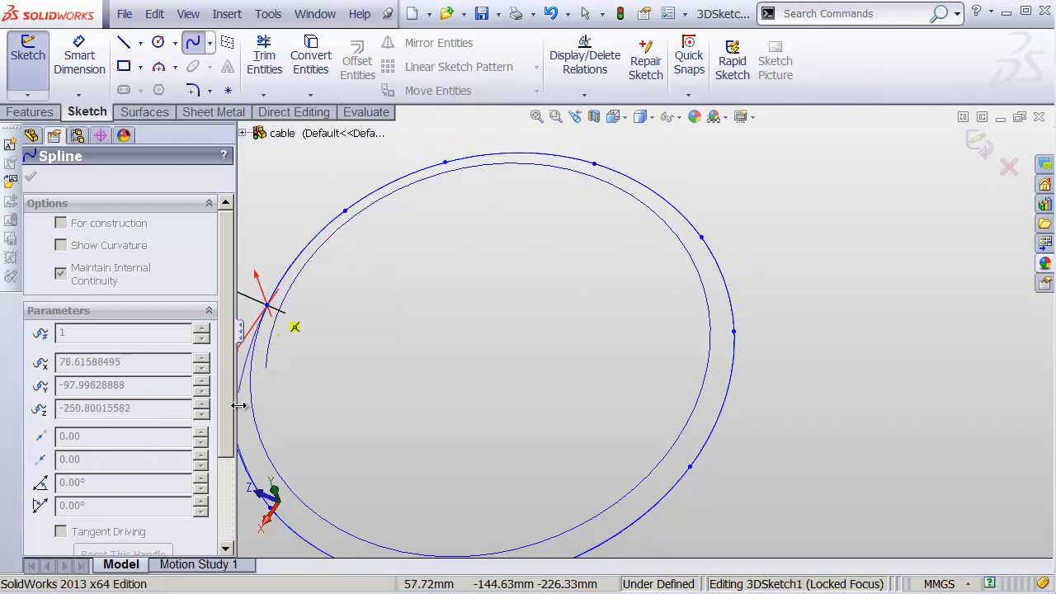
{"action": "left_click", "coordinate": [252, 406]}
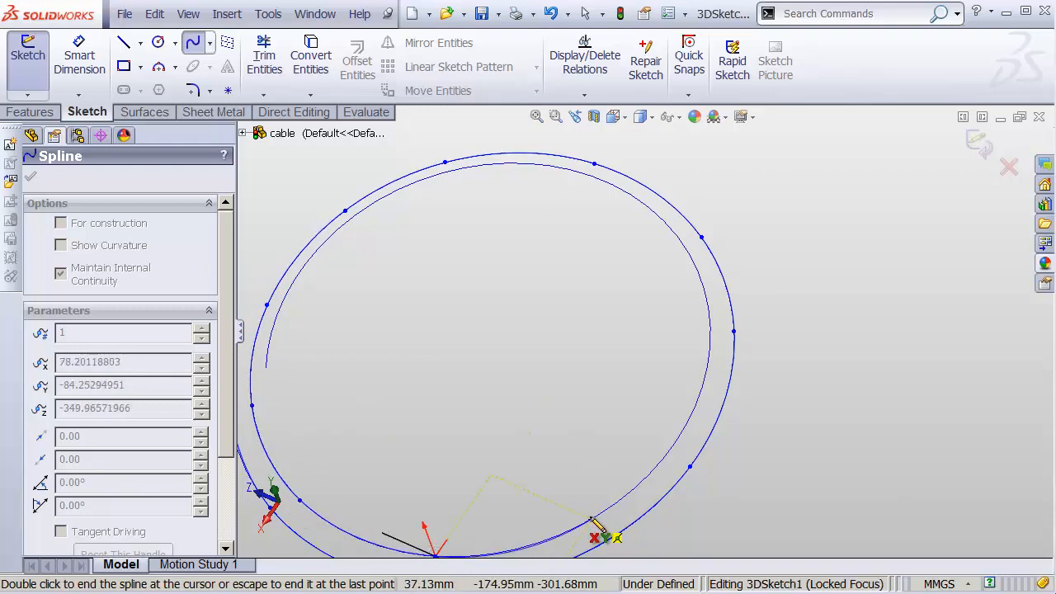
Step: Trace the helix's inner turn with further spline points up to its inner endpoint
{"action": "left_click", "coordinate": [664, 456]}
{"action": "left_click", "coordinate": [707, 364]}
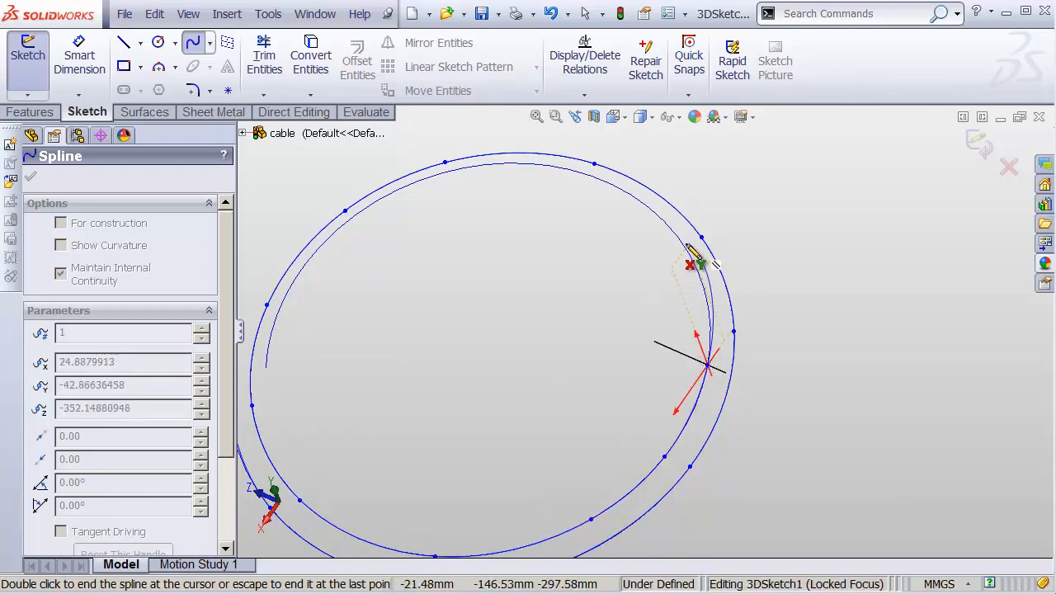
{"action": "left_click", "coordinate": [682, 242]}
{"action": "left_click", "coordinate": [567, 168]}
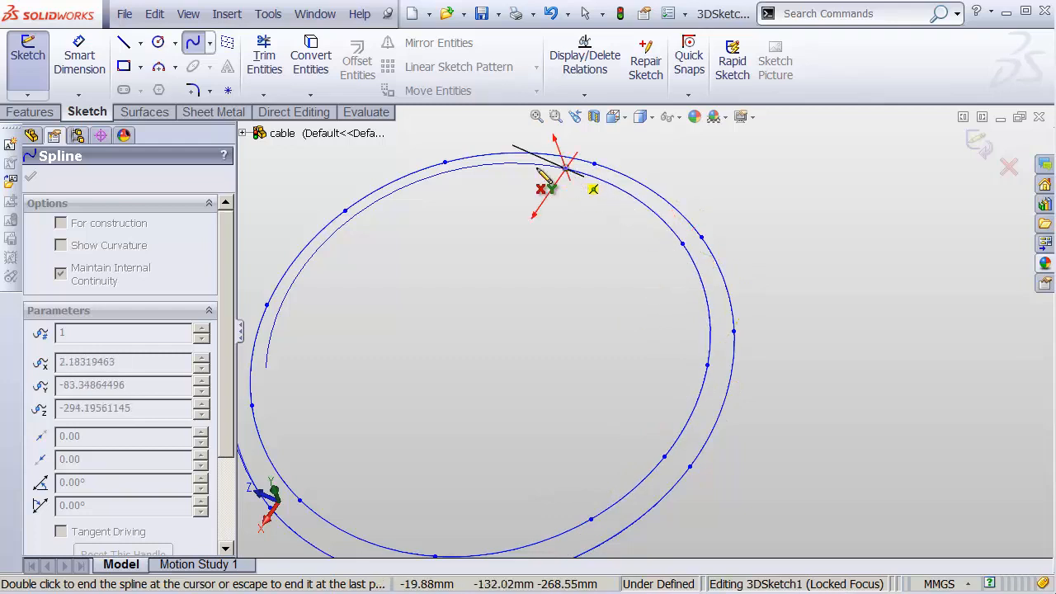
{"action": "left_click", "coordinate": [428, 177]}
{"action": "left_click", "coordinate": [321, 245]}
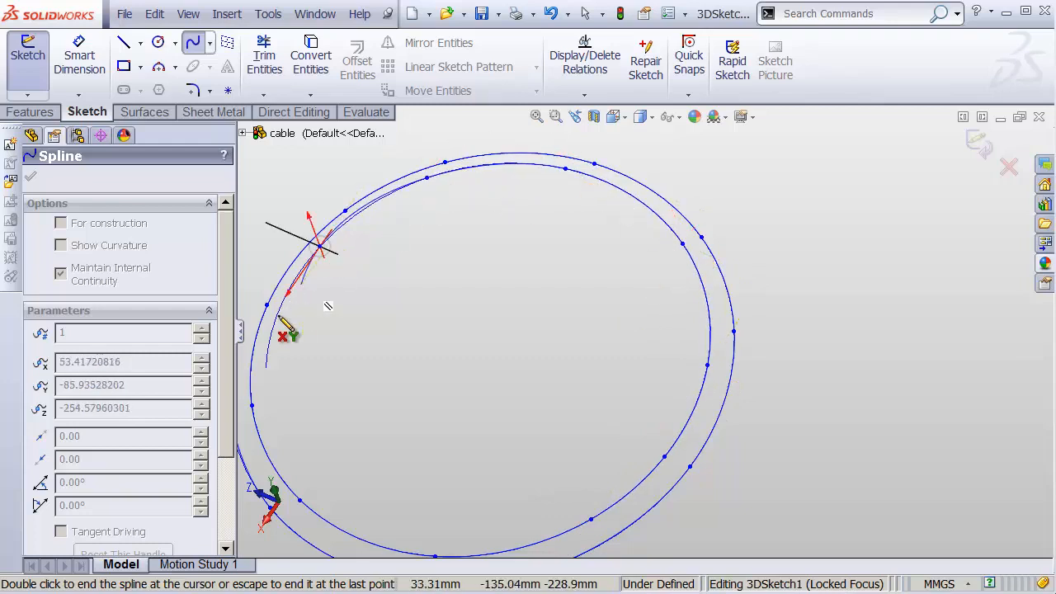
{"action": "left_click", "coordinate": [266, 363]}
Step: End the spline at the helix's inner endpoint and leave the drawing tools, keeping the 3D sketch open
{"action": "middle_click_drag", "start_coordinate": [370, 434], "coordinate": [417, 470], "text": "shift"}
{"action": "mouse_move", "coordinate": [417, 470]}
{"action": "middle_mouse_down", "text": "ctrl"}
{"action": "mouse_move", "coordinate": [392, 408]}
{"action": "mouse_move", "coordinate": [488, 347]}
{"action": "mouse_move", "coordinate": [377, 465]}
{"action": "mouse_move", "coordinate": [396, 503]}
{"action": "middle_mouse_up", "text": "ctrl"}
{"action": "key", "text": "Tab"}
{"action": "middle_click_drag", "start_coordinate": [396, 502], "coordinate": [498, 319], "text": "ctrl"}
{"action": "middle_click_drag", "start_coordinate": [596, 300], "coordinate": [643, 301]}
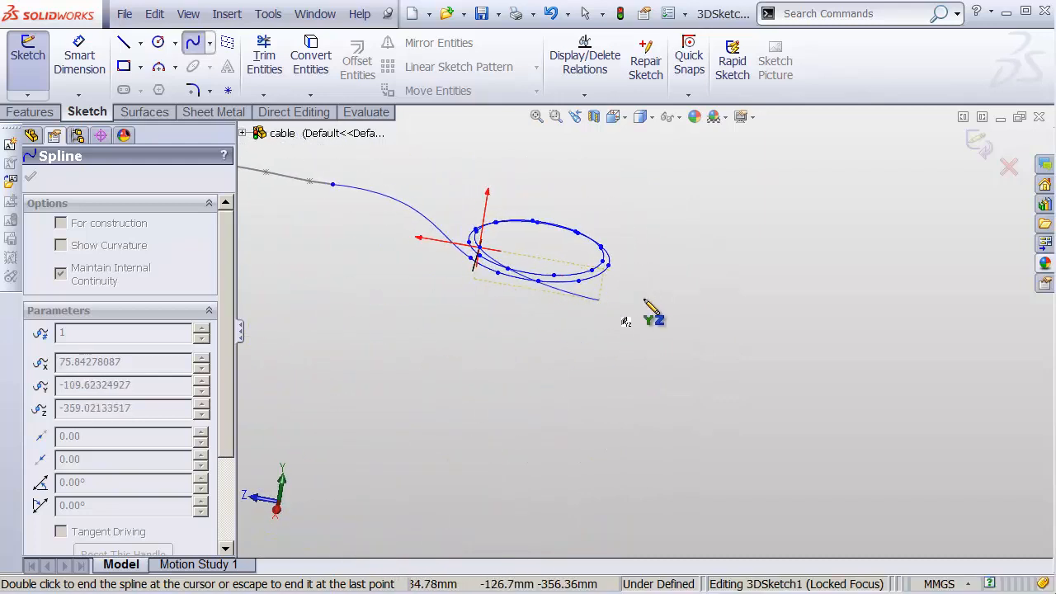
{"action": "right_click_drag", "start_coordinate": [643, 300], "coordinate": [693, 320]}
{"action": "middle_click_drag", "start_coordinate": [613, 308], "coordinate": [594, 204], "text": "shift"}
{"action": "middle_click_drag", "start_coordinate": [578, 202], "coordinate": [741, 360], "text": "ctrl"}
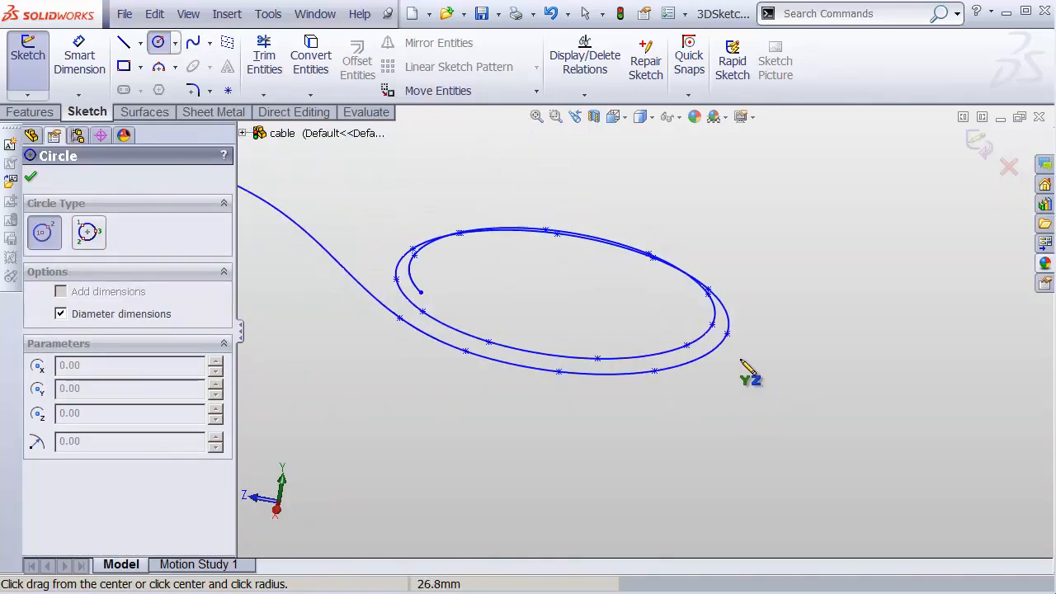
{"action": "key", "text": "Escape"}
{"action": "middle_click_drag", "start_coordinate": [476, 303], "coordinate": [498, 263], "text": "shift"}
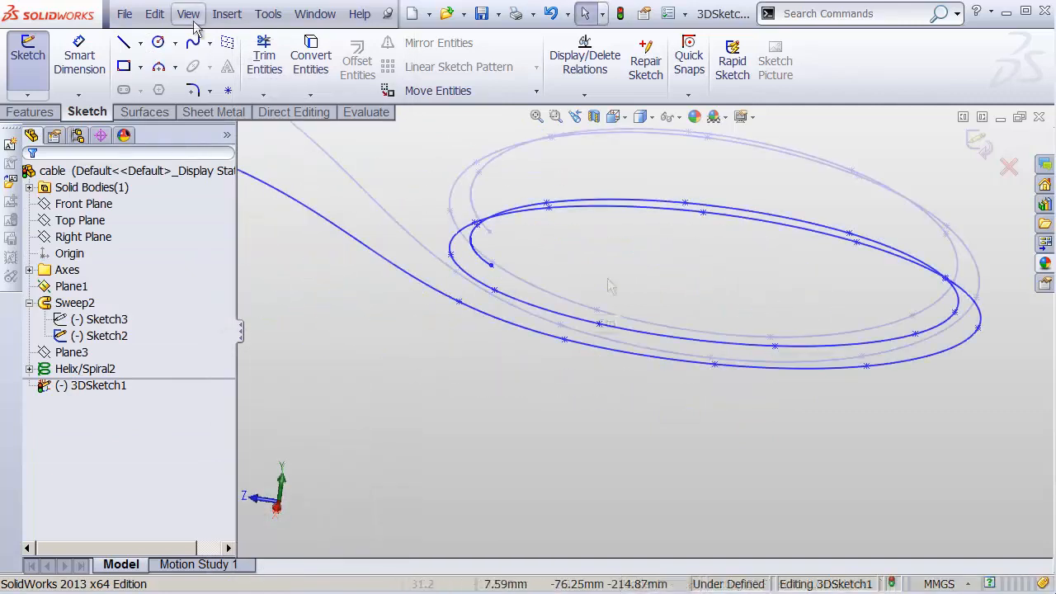
Step: Show the sketch relations and delete all of them from the 3D sketch
{"action": "left_click", "coordinate": [189, 14]}
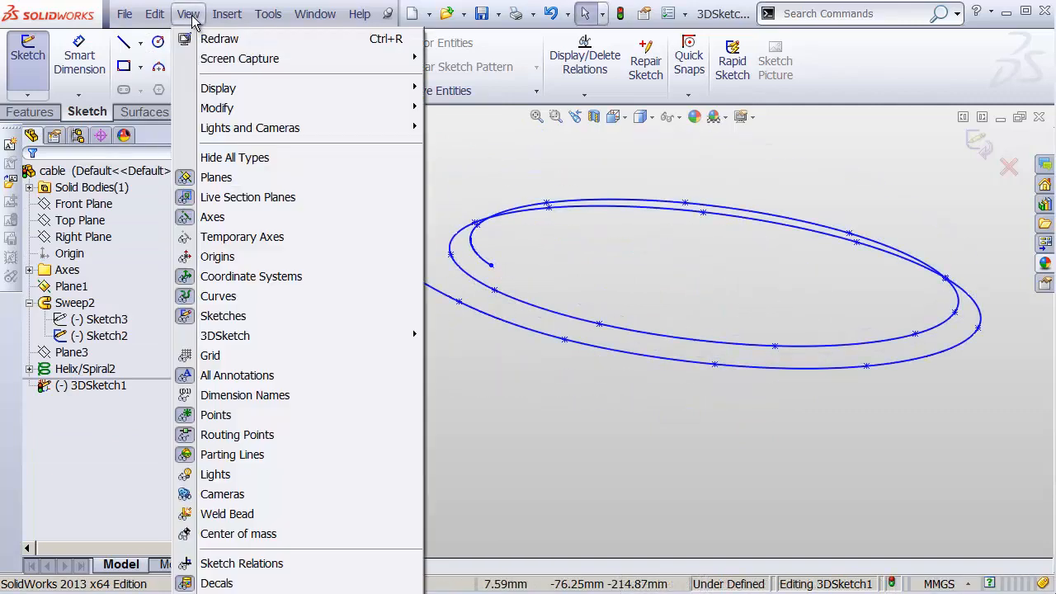
{"action": "left_click", "coordinate": [256, 563]}
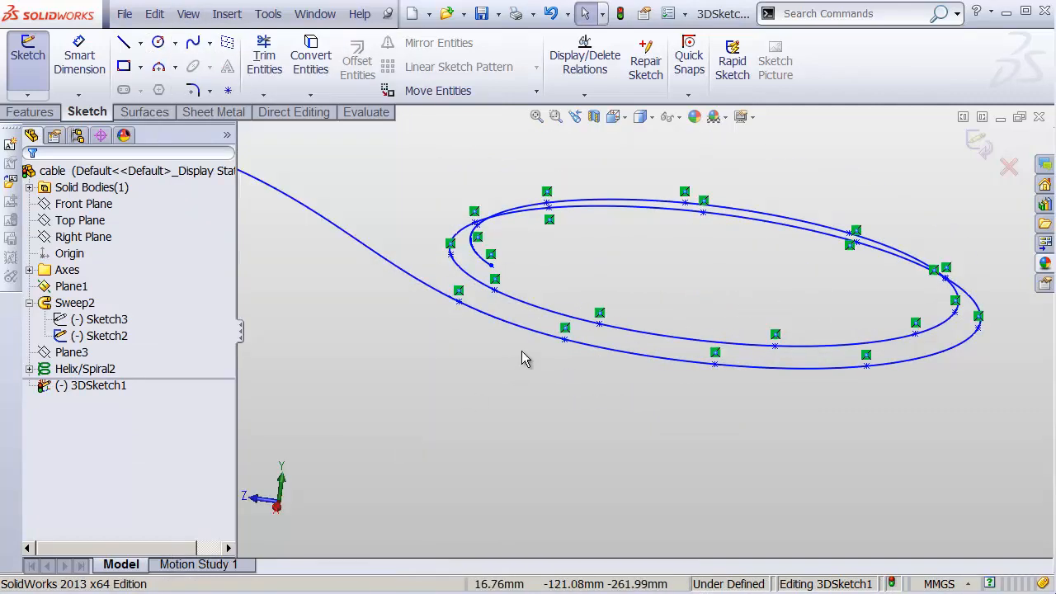
{"action": "mouse_move", "coordinate": [533, 363]}
{"action": "middle_mouse_down", "text": "shift"}
{"action": "mouse_move", "coordinate": [505, 372]}
{"action": "mouse_move", "coordinate": [493, 260]}
{"action": "middle_mouse_up", "text": "shift"}
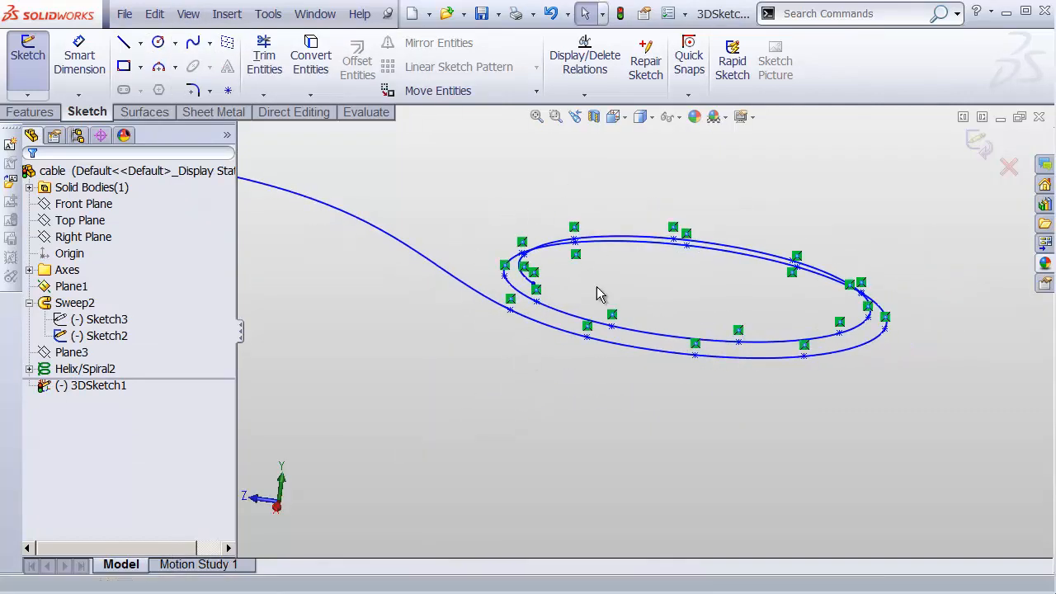
{"action": "mouse_move", "coordinate": [528, 321]}
{"action": "middle_mouse_down", "text": "shift"}
{"action": "mouse_move", "coordinate": [415, 352]}
{"action": "mouse_move", "coordinate": [502, 302]}
{"action": "mouse_move", "coordinate": [508, 281]}
{"action": "mouse_move", "coordinate": [597, 337]}
{"action": "mouse_move", "coordinate": [585, 323]}
{"action": "middle_mouse_up", "text": "shift"}
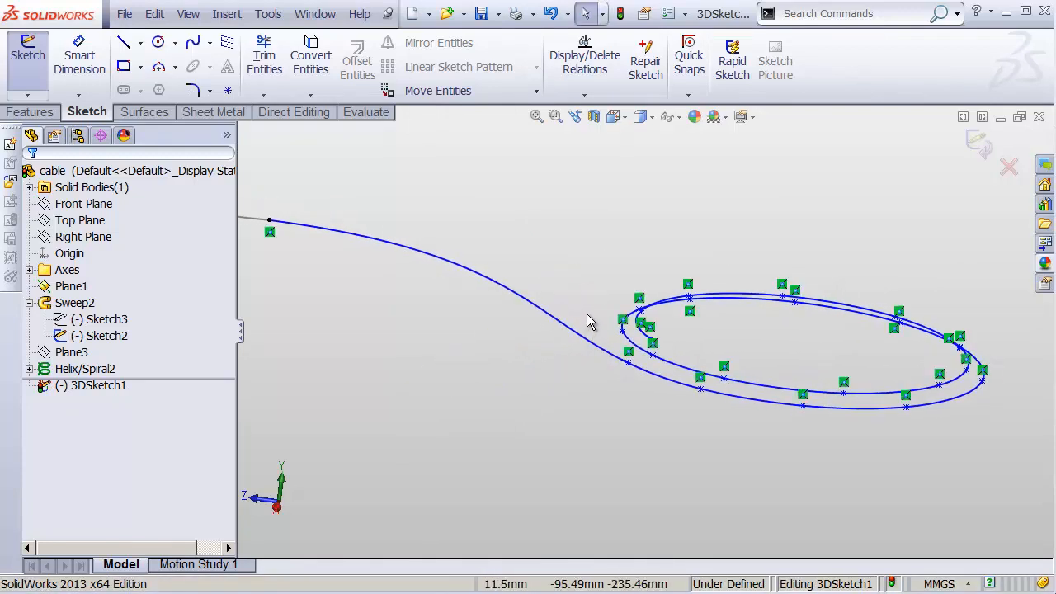
{"action": "left_click", "coordinate": [594, 69]}
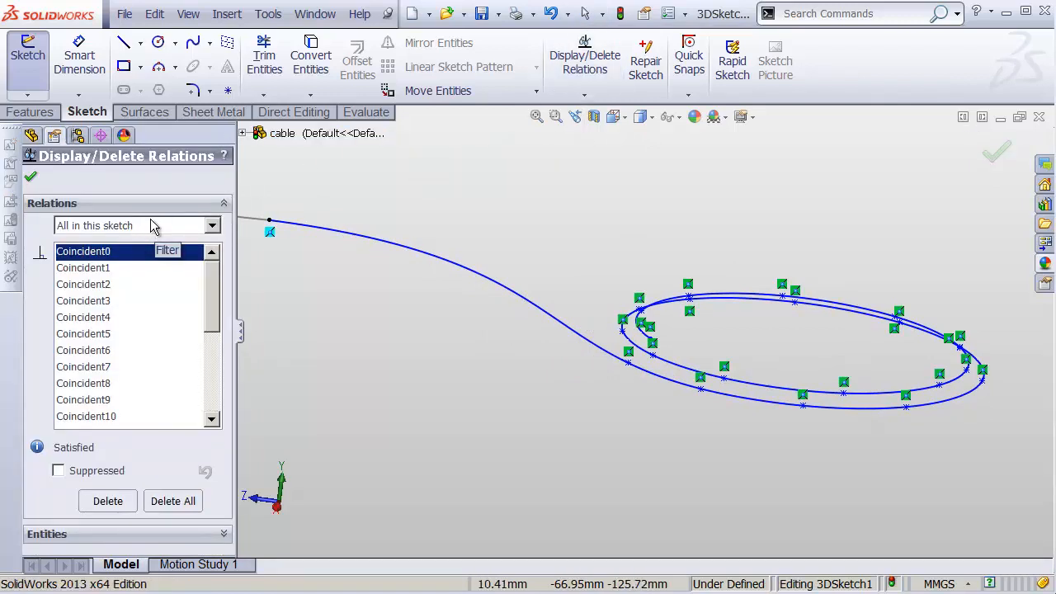
{"action": "left_click", "coordinate": [170, 501]}
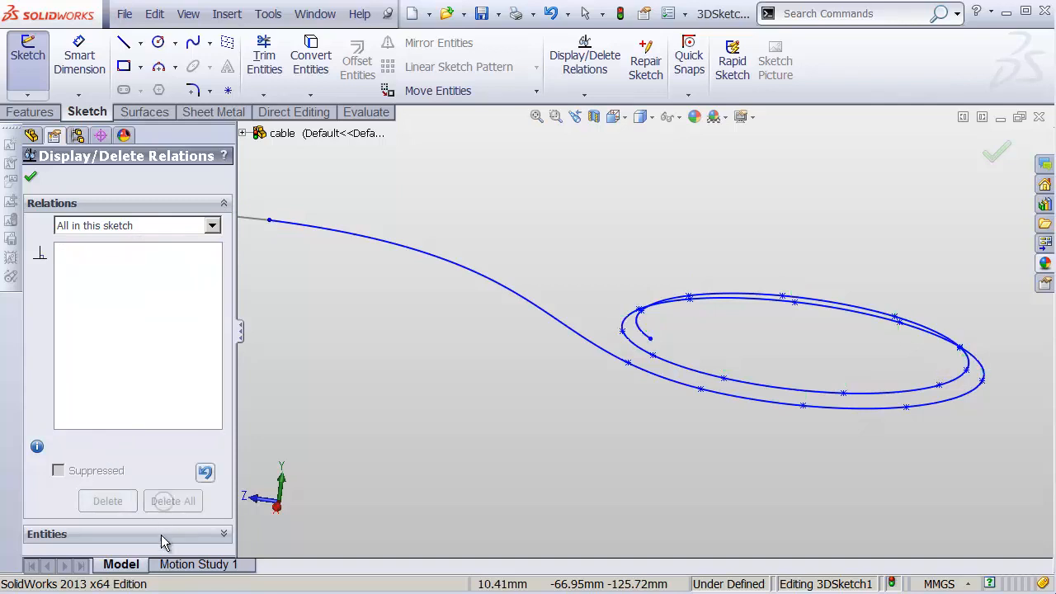
{"action": "left_click", "coordinate": [34, 177]}
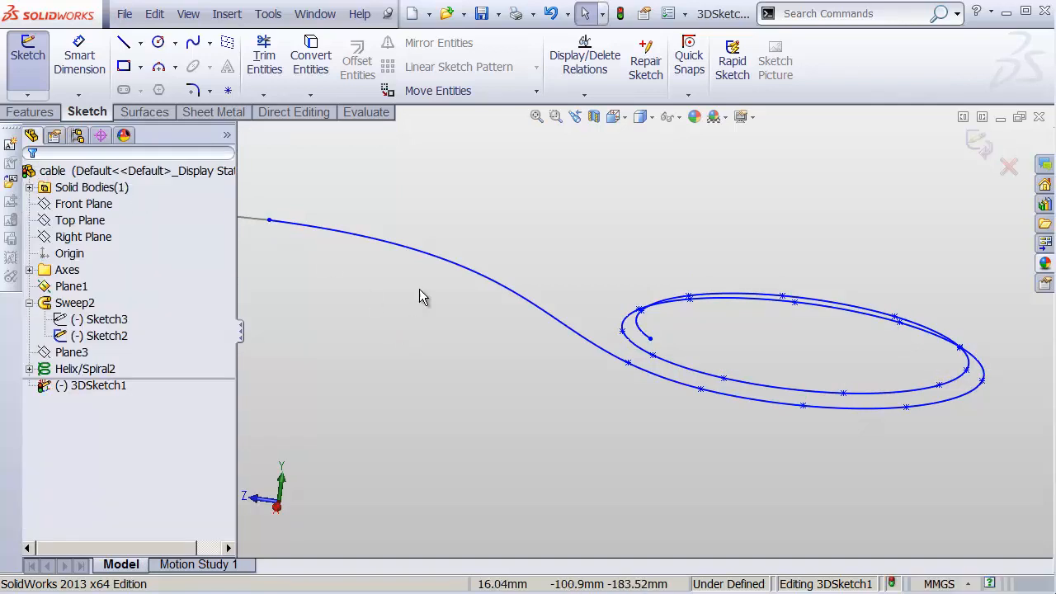
Step: Pull the spline's start point free and make it coincident with the free end of the existing cable path
{"action": "middle_click_drag", "start_coordinate": [457, 298], "coordinate": [457, 271], "text": "shift"}
{"action": "middle_click_drag", "start_coordinate": [313, 249], "coordinate": [570, 277], "text": "ctrl"}
{"action": "mouse_move", "coordinate": [437, 223]}
{"action": "left_mouse_down"}
{"action": "mouse_move", "coordinate": [471, 259]}
{"action": "mouse_move", "coordinate": [466, 248]}
{"action": "left_mouse_up"}
{"action": "left_click", "coordinate": [437, 223], "text": "ctrl"}
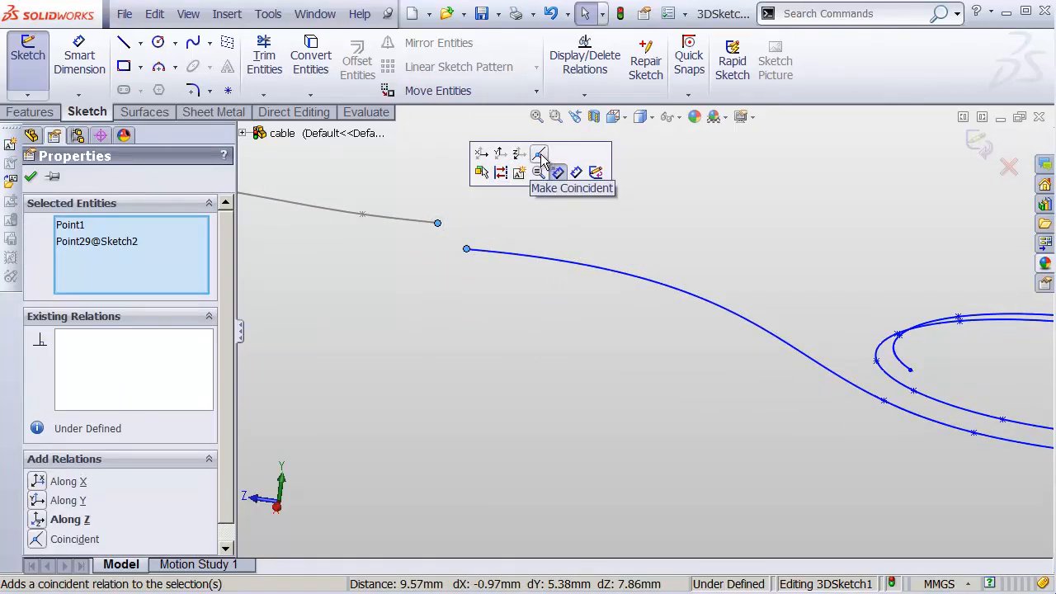
{"action": "left_click", "coordinate": [538, 154]}
Step: Make the 3D spline tangent to the existing cable path's spline at their shared endpoint
{"action": "left_click", "coordinate": [472, 234]}
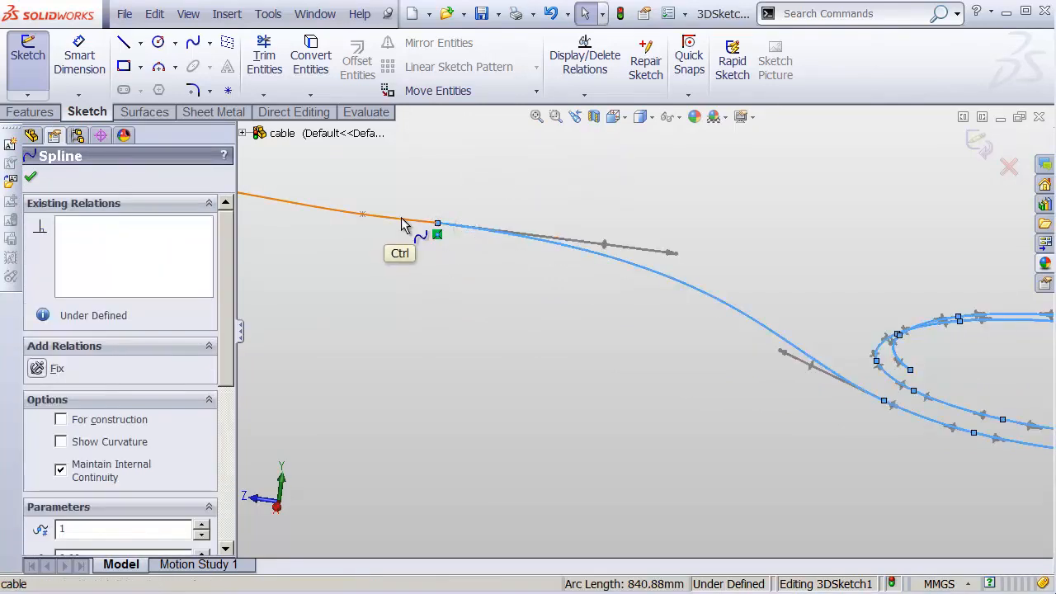
{"action": "left_click", "coordinate": [402, 217], "text": "ctrl"}
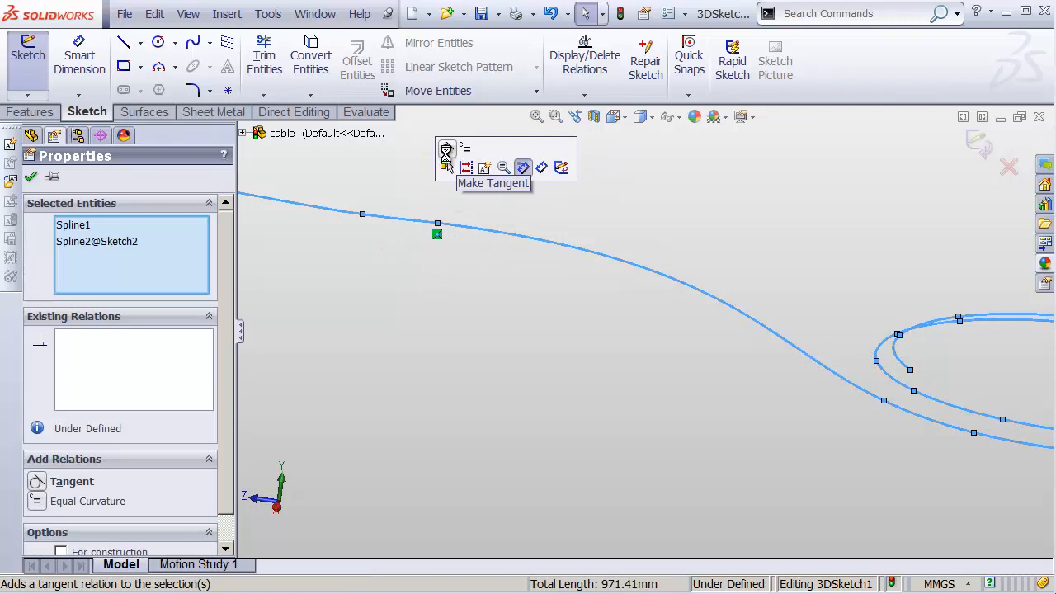
{"action": "left_click", "coordinate": [445, 154]}
{"action": "left_click", "coordinate": [405, 281]}
Step: Nudge the spline points along the front of the coil's outer turn slightly off the helix
{"action": "middle_click_drag", "start_coordinate": [653, 316], "coordinate": [645, 327], "text": "shift"}
{"action": "middle_click_drag", "start_coordinate": [608, 281], "coordinate": [363, 188], "text": "ctrl"}
{"action": "mouse_move", "coordinate": [714, 276]}
{"action": "middle_mouse_down", "text": "shift"}
{"action": "mouse_move", "coordinate": [721, 261]}
{"action": "mouse_move", "coordinate": [655, 314]}
{"action": "middle_mouse_up", "text": "shift"}
{"action": "left_click", "coordinate": [656, 304]}
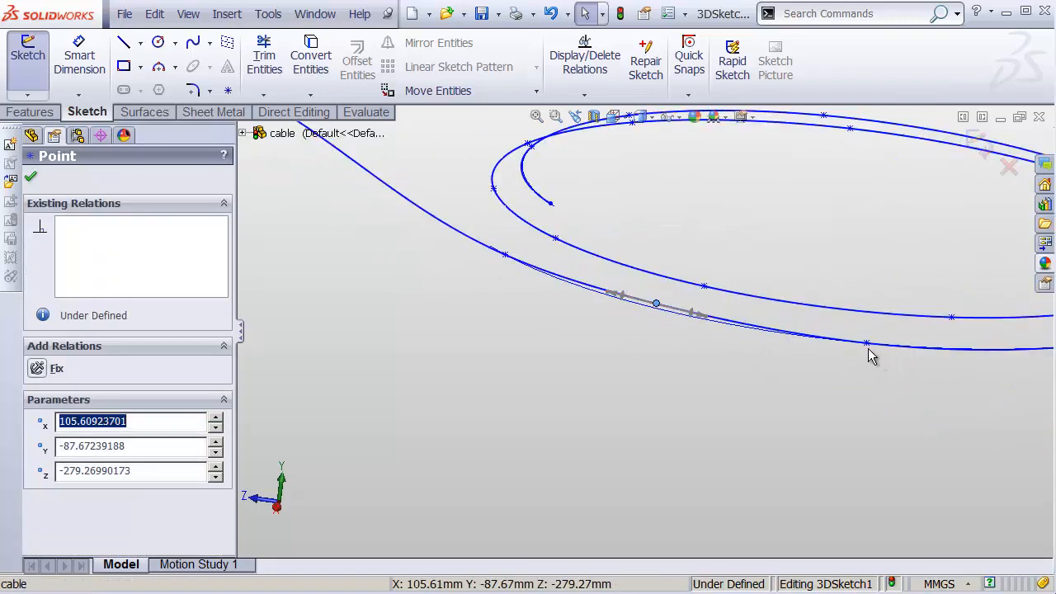
{"action": "left_click_drag", "start_coordinate": [871, 353], "coordinate": [875, 354]}
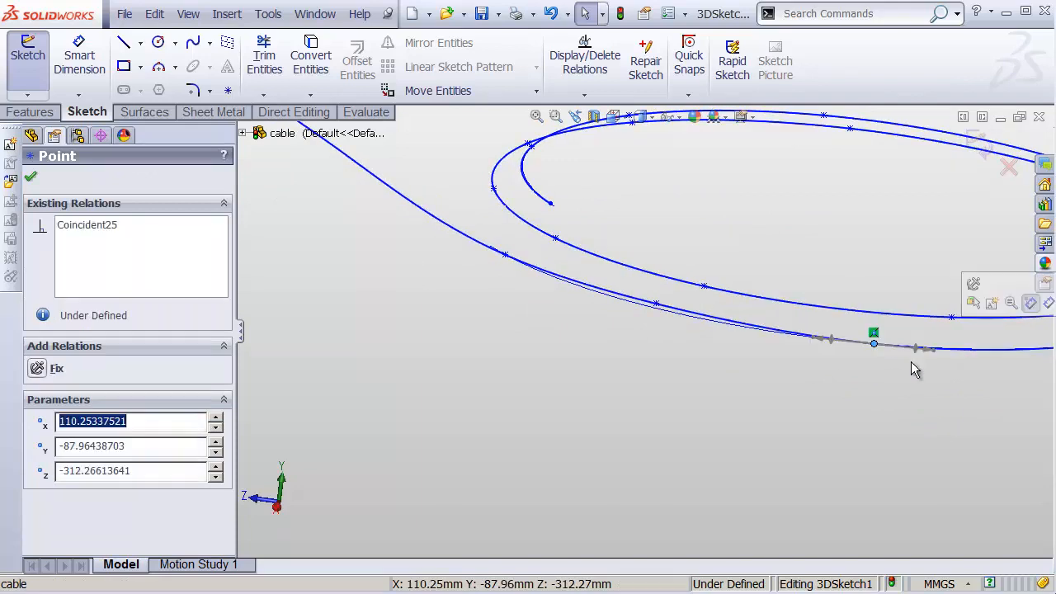
{"action": "middle_click_drag", "start_coordinate": [912, 356], "coordinate": [790, 346], "text": "shift"}
{"action": "middle_click_drag", "start_coordinate": [790, 346], "coordinate": [380, 338], "text": "ctrl"}
{"action": "left_click_drag", "start_coordinate": [510, 335], "coordinate": [503, 338]}
{"action": "middle_click_drag", "start_coordinate": [672, 349], "coordinate": [609, 330]}
{"action": "left_click", "coordinate": [577, 362]}
Step: Hide the Helix/Spiral2 feature so only the 3D spline remains displayed
{"action": "right_click", "coordinate": [84, 371]}
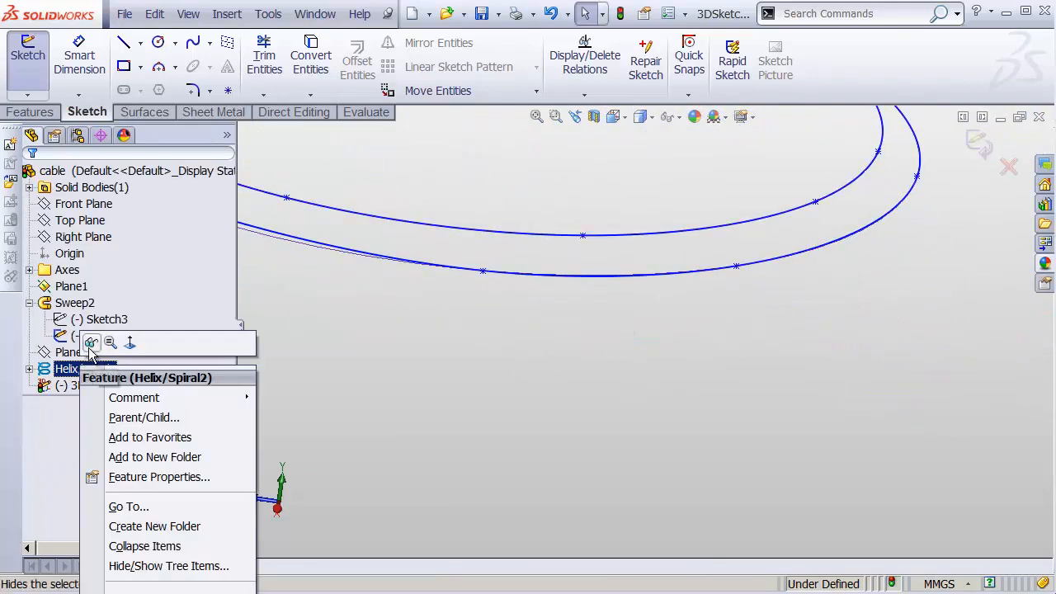
{"action": "left_click", "coordinate": [91, 346]}
{"action": "left_click", "coordinate": [583, 364]}
Step: Shift one spline point on the coil's outer turn and pull two neighbouring inner-turn points inward for an irregular shape
{"action": "left_click_drag", "start_coordinate": [738, 267], "coordinate": [760, 268]}
{"action": "middle_click_drag", "start_coordinate": [766, 279], "coordinate": [744, 289], "text": "shift"}
{"action": "middle_click_drag", "start_coordinate": [744, 289], "coordinate": [589, 411], "text": "ctrl"}
{"action": "middle_click_drag", "start_coordinate": [697, 320], "coordinate": [659, 345]}
{"action": "left_click_drag", "start_coordinate": [676, 310], "coordinate": [626, 307]}
{"action": "left_click_drag", "start_coordinate": [541, 388], "coordinate": [535, 412]}
Step: Reposition three more spline points around the coil's inner turn to make it less regular
{"action": "mouse_move", "coordinate": [472, 363]}
{"action": "middle_mouse_down", "text": "shift"}
{"action": "mouse_move", "coordinate": [425, 382]}
{"action": "mouse_move", "coordinate": [652, 419]}
{"action": "middle_mouse_up", "text": "shift"}
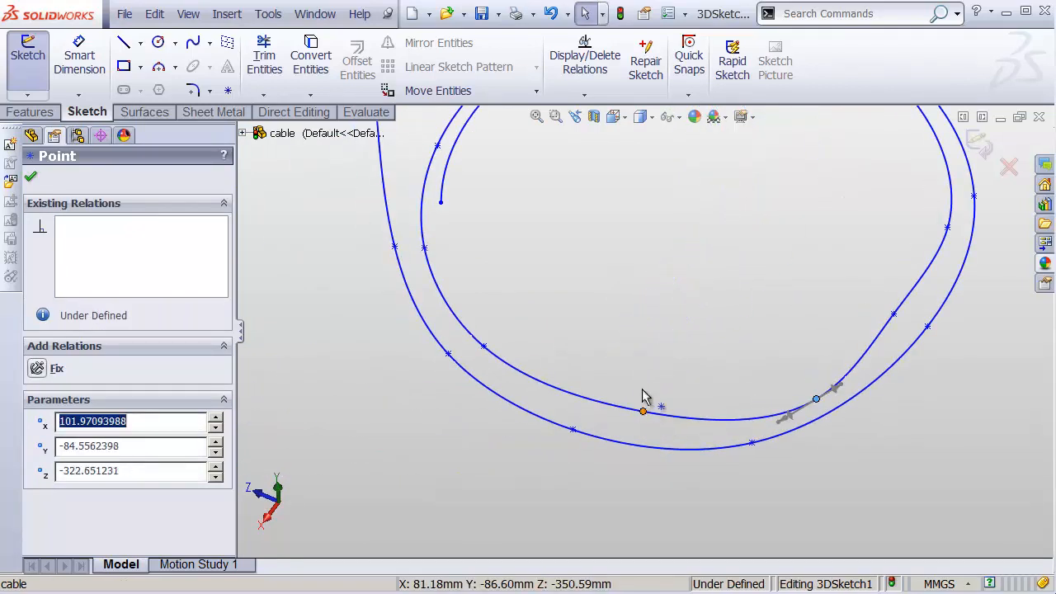
{"action": "left_click_drag", "start_coordinate": [642, 390], "coordinate": [628, 380]}
{"action": "left_click_drag", "start_coordinate": [500, 360], "coordinate": [461, 339]}
{"action": "left_click_drag", "start_coordinate": [425, 247], "coordinate": [437, 238]}
Step: Examine the reshaped coil from several angles, including its junction with the cable path
{"action": "scroll", "coordinate": [561, 232], "scroll_direction": "up", "scroll_amount": 2}
{"action": "middle_click_drag", "start_coordinate": [561, 232], "coordinate": [456, 315], "text": "ctrl"}
{"action": "middle_click_drag", "start_coordinate": [528, 268], "coordinate": [491, 206], "text": "shift"}
{"action": "middle_click_drag", "start_coordinate": [425, 199], "coordinate": [442, 246]}
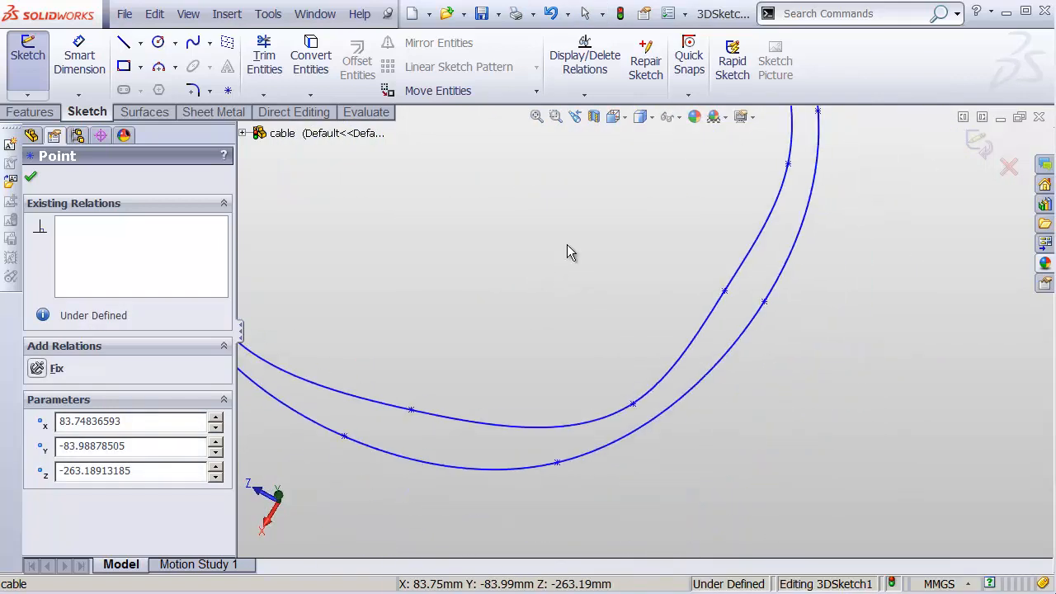
{"action": "middle_click_drag", "start_coordinate": [576, 247], "coordinate": [493, 301], "text": "ctrl"}
{"action": "middle_click_drag", "start_coordinate": [542, 246], "coordinate": [528, 294], "text": "shift"}
{"action": "middle_click_drag", "start_coordinate": [528, 294], "coordinate": [527, 325], "text": "shift"}
{"action": "middle_click_drag", "start_coordinate": [578, 254], "coordinate": [547, 371], "text": "ctrl"}
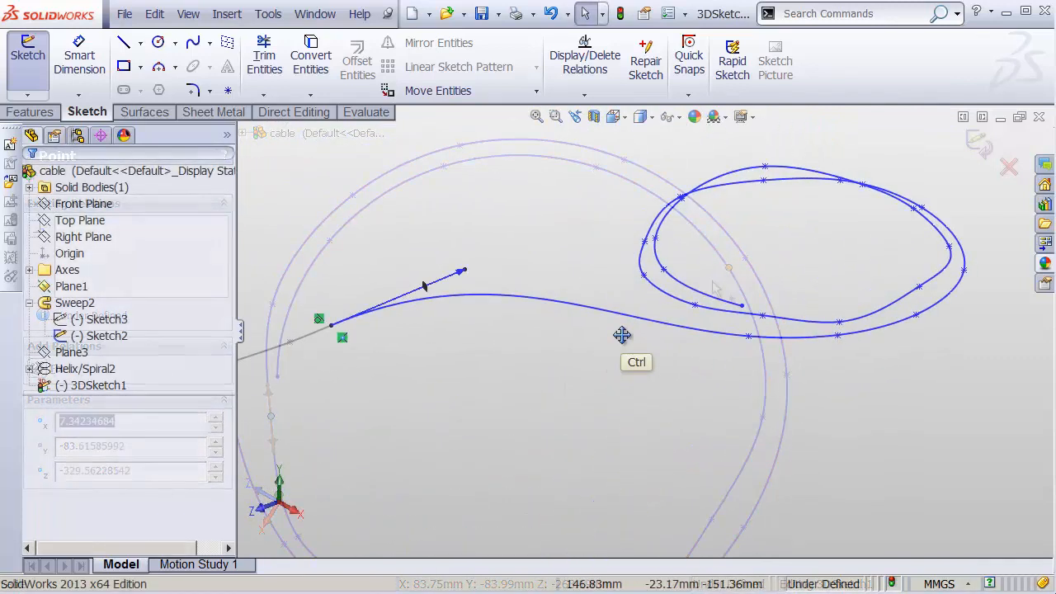
{"action": "middle_click_drag", "start_coordinate": [624, 338], "coordinate": [590, 420], "text": "shift"}
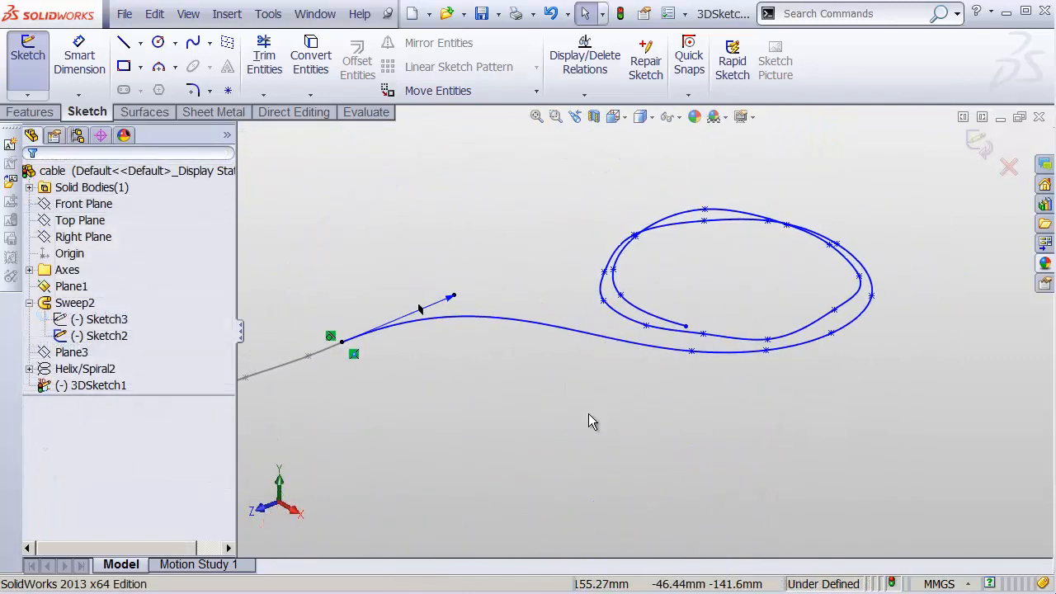